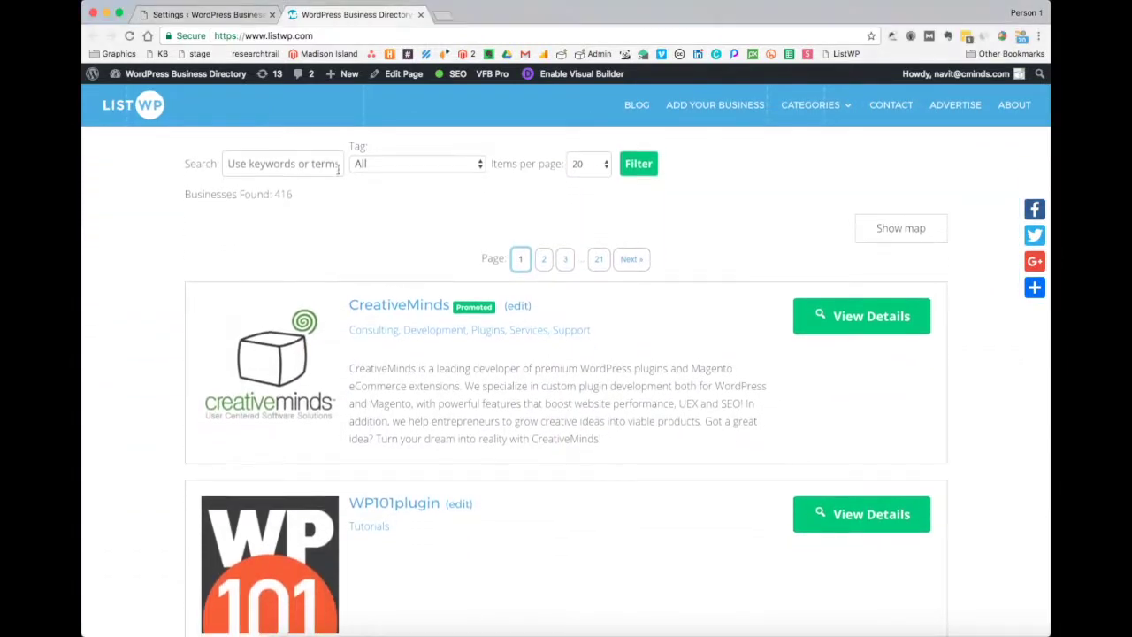
Filter the business listings by the Wordpress Themes tag
{"action": "left_click", "coordinate": [386, 165]}
{"action": "left_click", "coordinate": [386, 221]}
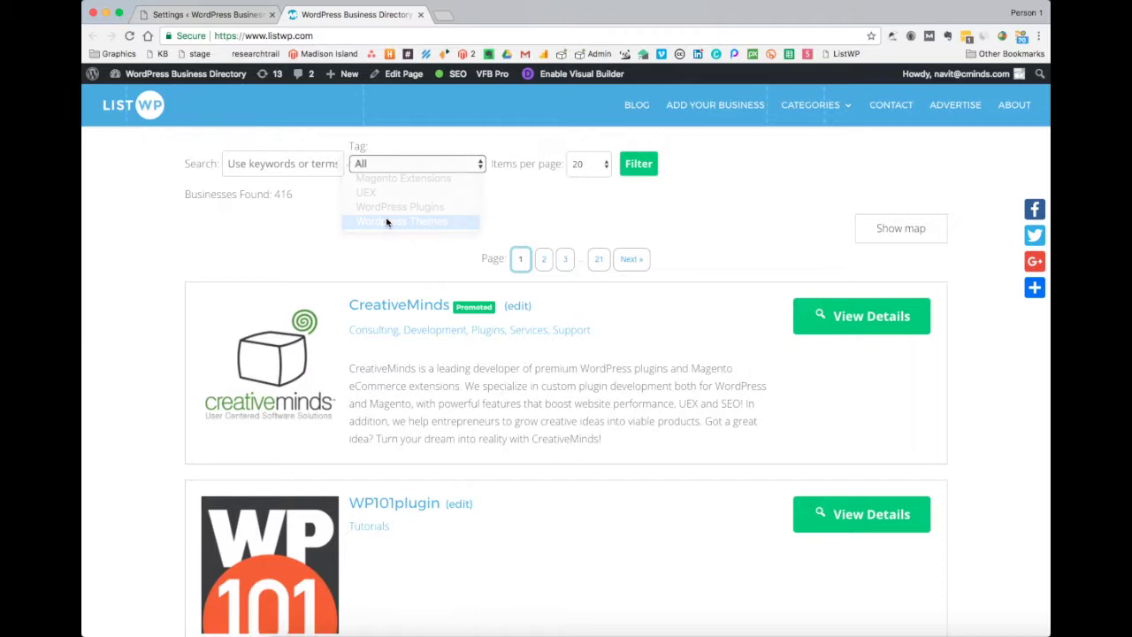
{"action": "left_click", "coordinate": [647, 167]}
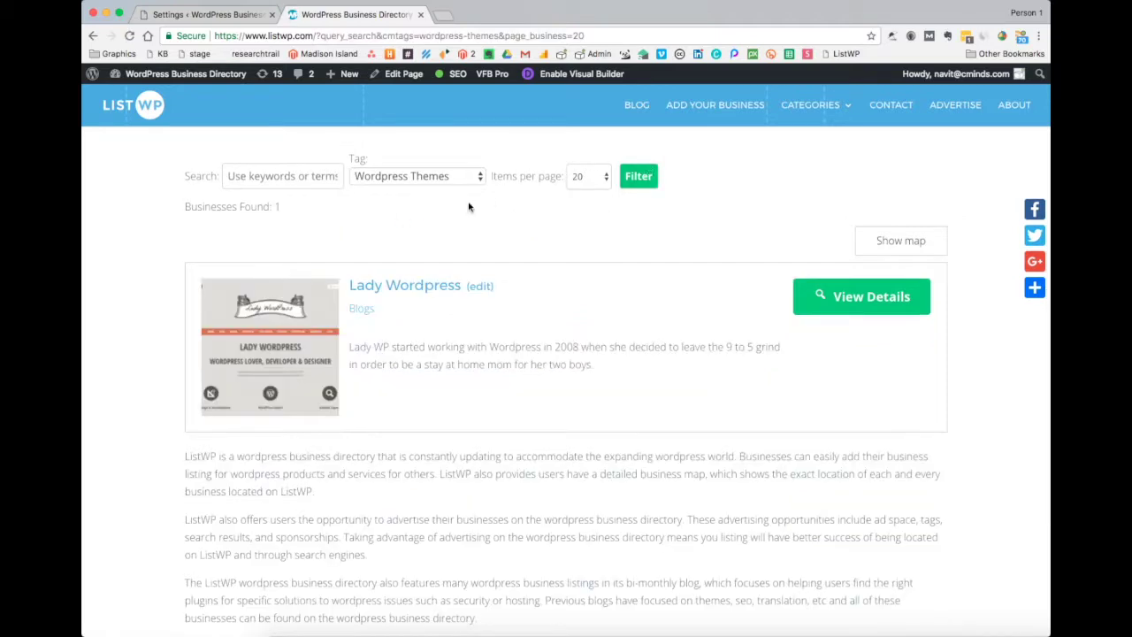
Open Lady Wordpress, then go to WP Engineer from its Related Businesses
{"action": "left_click", "coordinate": [422, 287]}
{"action": "scroll", "coordinate": [422, 287], "scroll_direction": "down", "scroll_amount": 2}
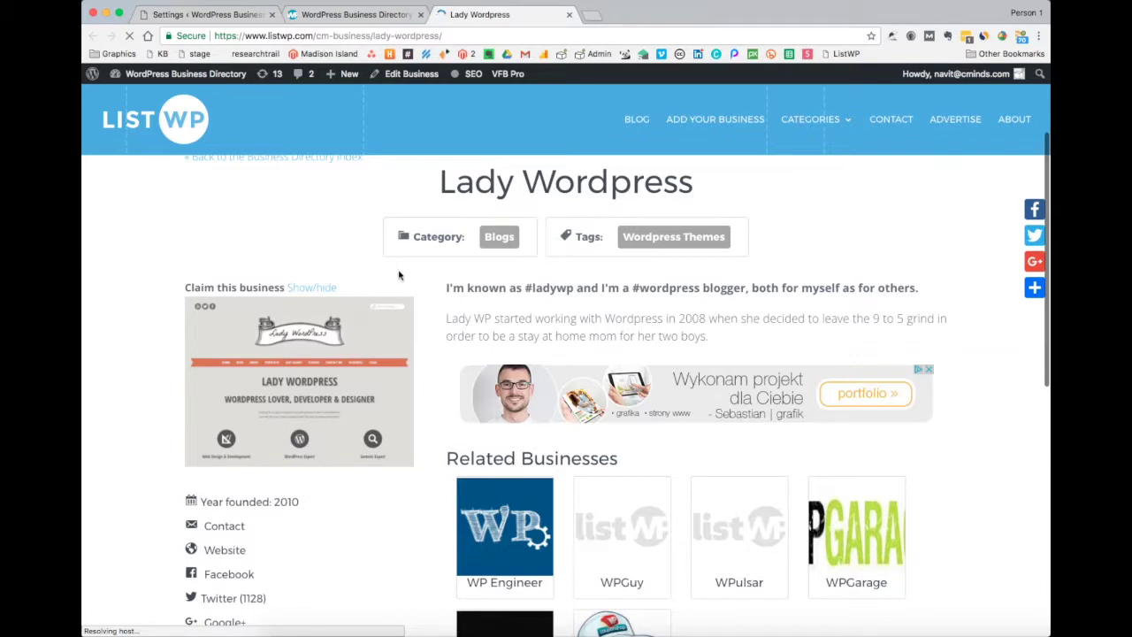
{"action": "scroll", "coordinate": [473, 278], "scroll_direction": "down", "scroll_amount": 4}
{"action": "scroll", "coordinate": [474, 277], "scroll_direction": "down", "scroll_amount": 2}
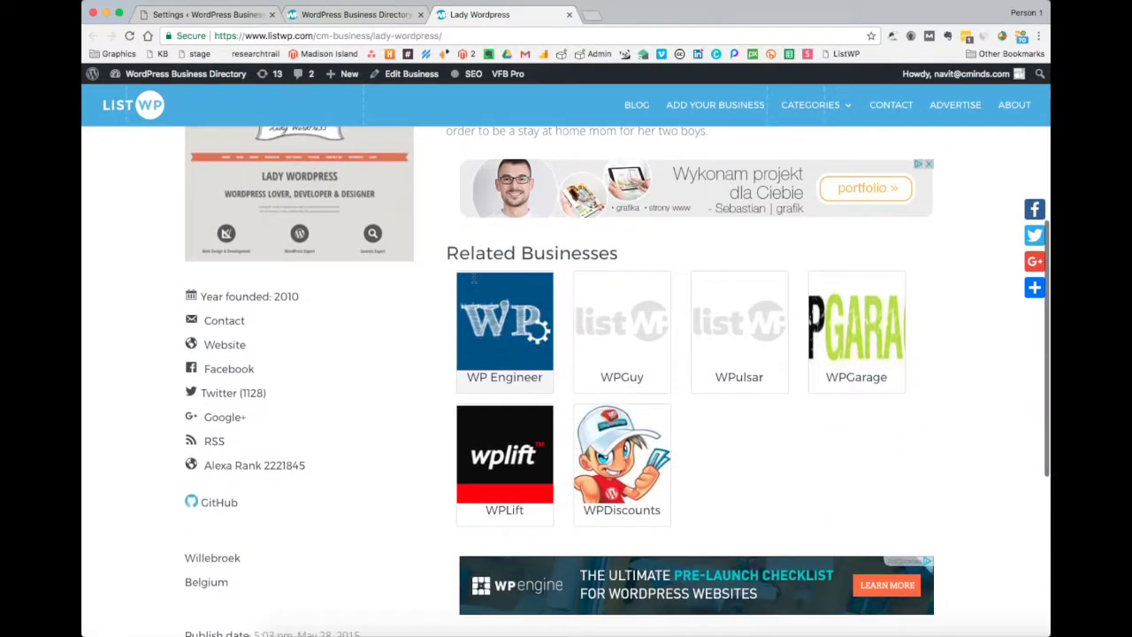
{"action": "left_click", "coordinate": [492, 343]}
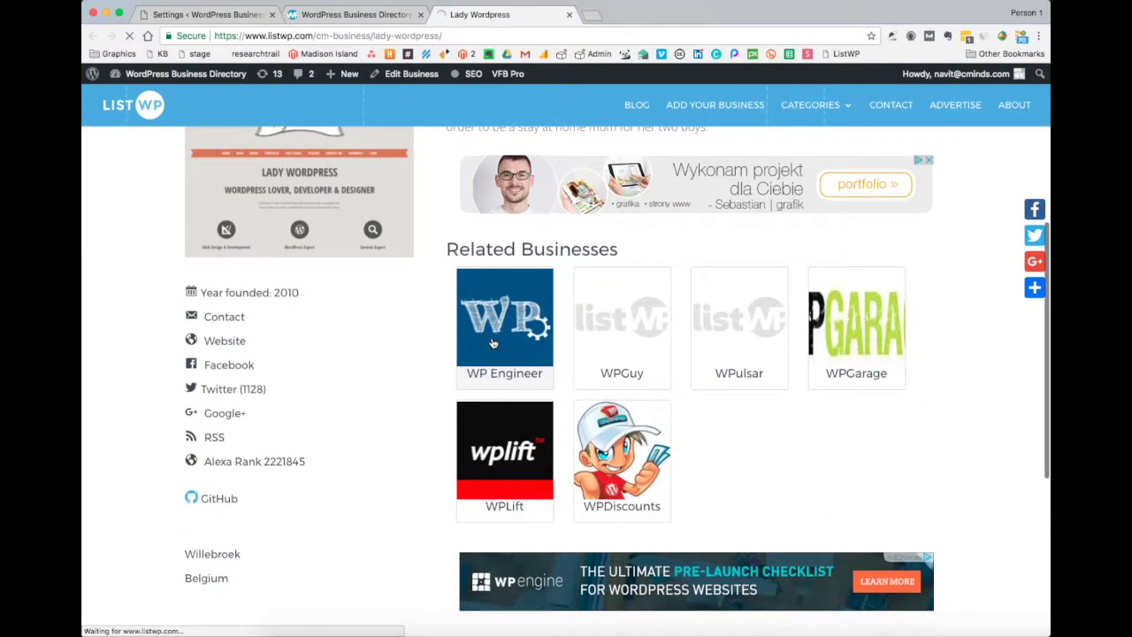
{"action": "scroll", "coordinate": [494, 344], "scroll_direction": "down", "scroll_amount": 2}
{"action": "scroll", "coordinate": [494, 344], "scroll_direction": "down", "scroll_amount": 3}
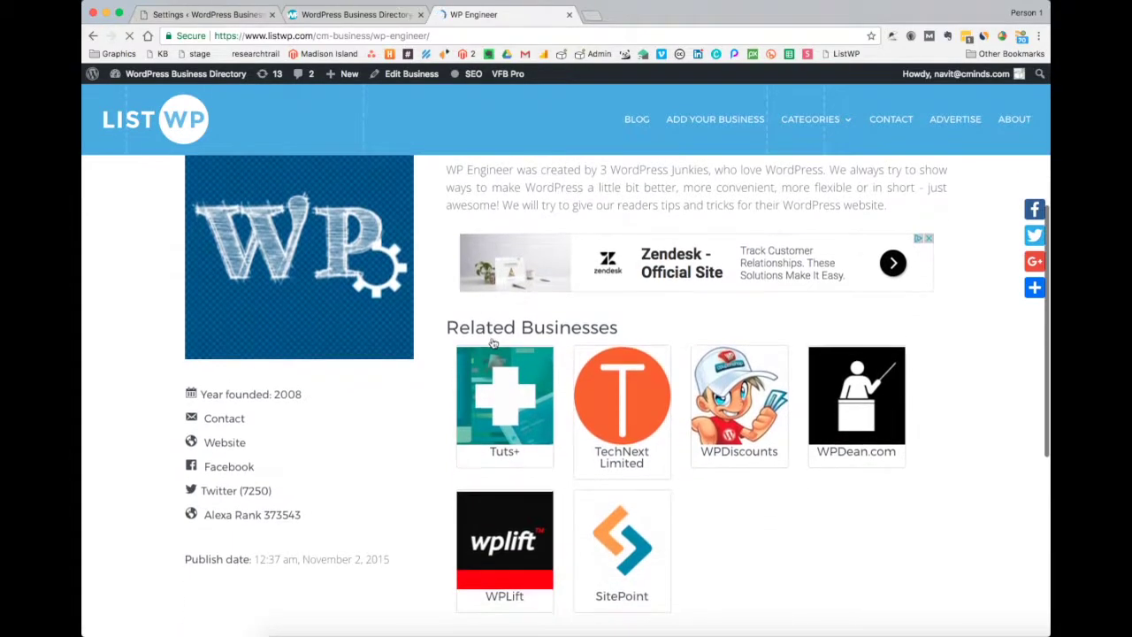
{"action": "scroll", "coordinate": [224, 458], "scroll_direction": "down", "scroll_amount": 1}
{"action": "left_click", "coordinate": [227, 479]}
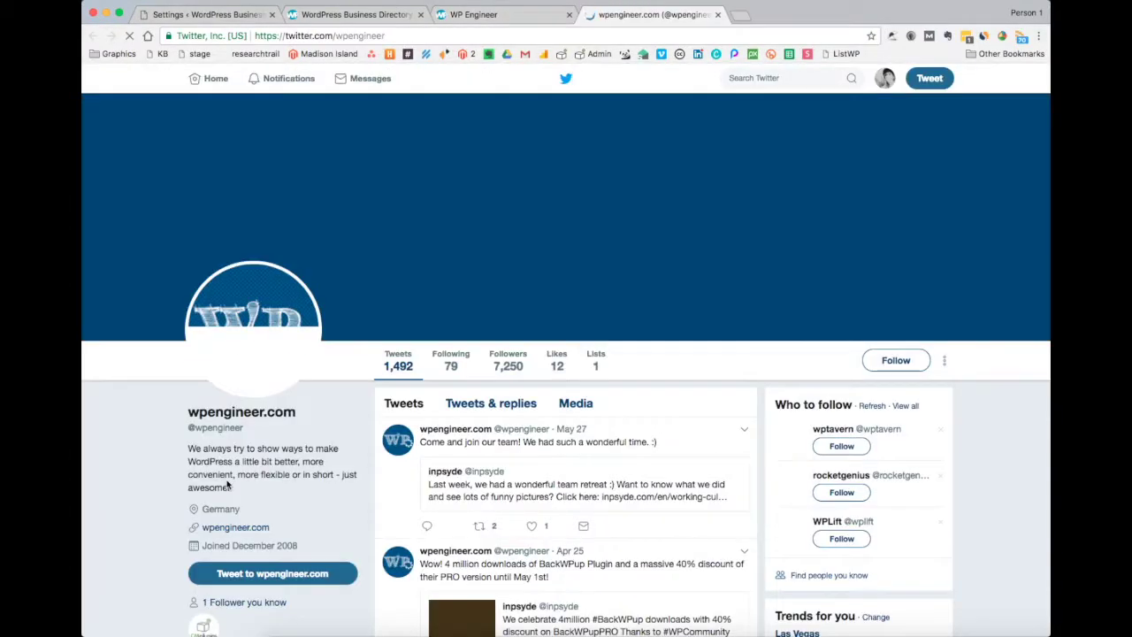
{"action": "scroll", "coordinate": [227, 482], "scroll_direction": "down", "scroll_amount": 5}
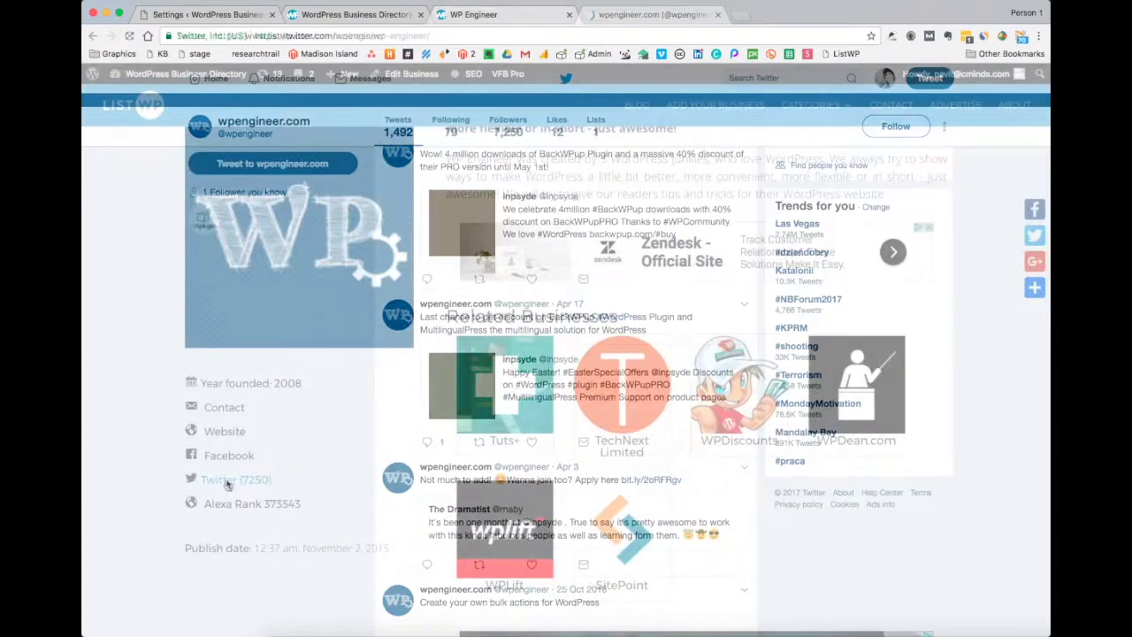
{"action": "left_click", "coordinate": [224, 431]}
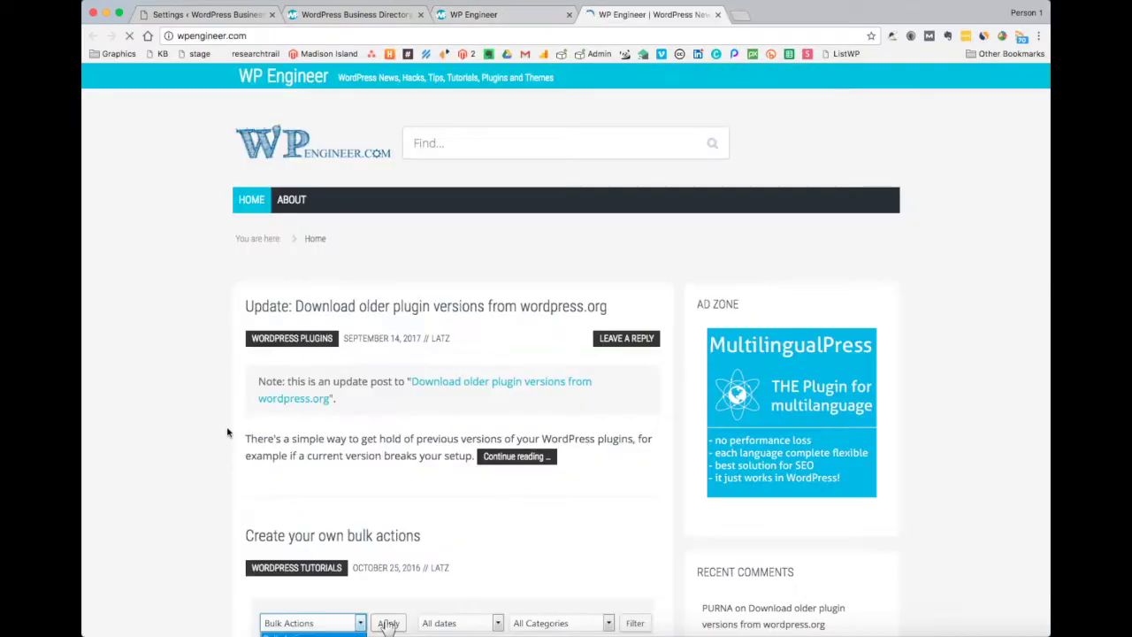
{"action": "scroll", "coordinate": [227, 432], "scroll_direction": "down", "scroll_amount": 5}
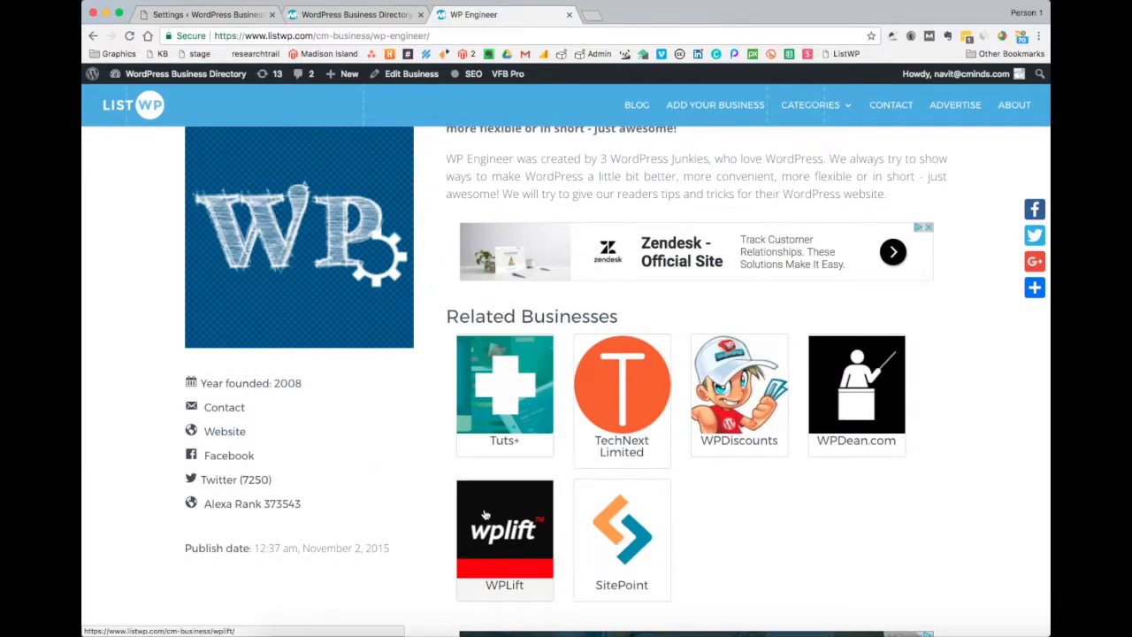
{"action": "left_click", "coordinate": [485, 515]}
Open the WPLift RSS feed from the listing's side box
{"action": "scroll", "coordinate": [485, 515], "scroll_direction": "down", "scroll_amount": 3}
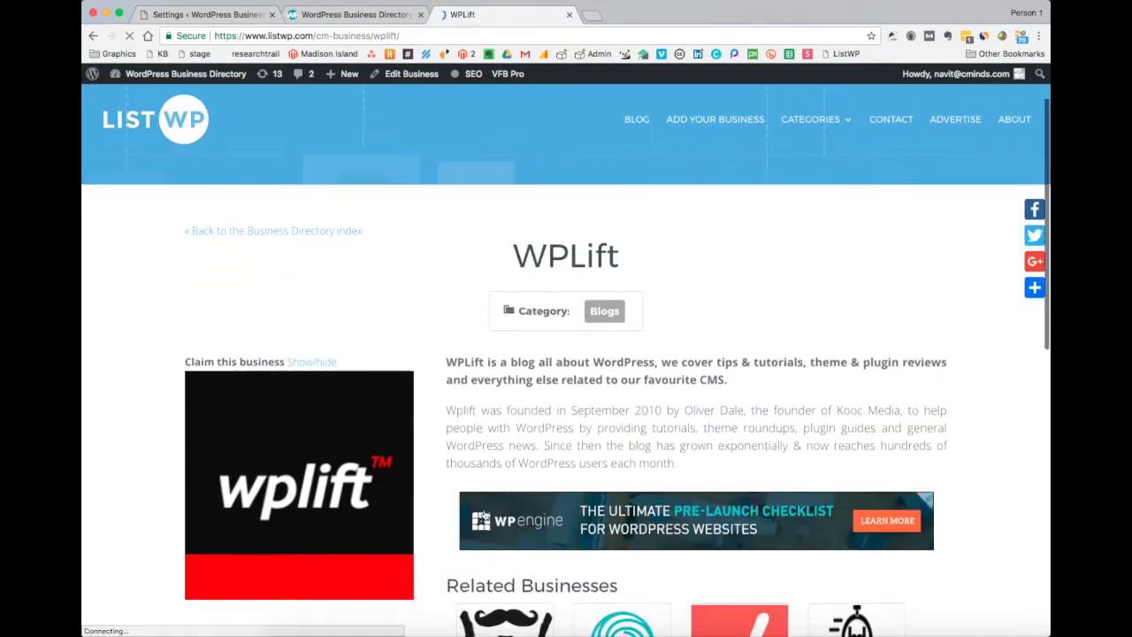
{"action": "scroll", "coordinate": [485, 514], "scroll_direction": "down", "scroll_amount": 5}
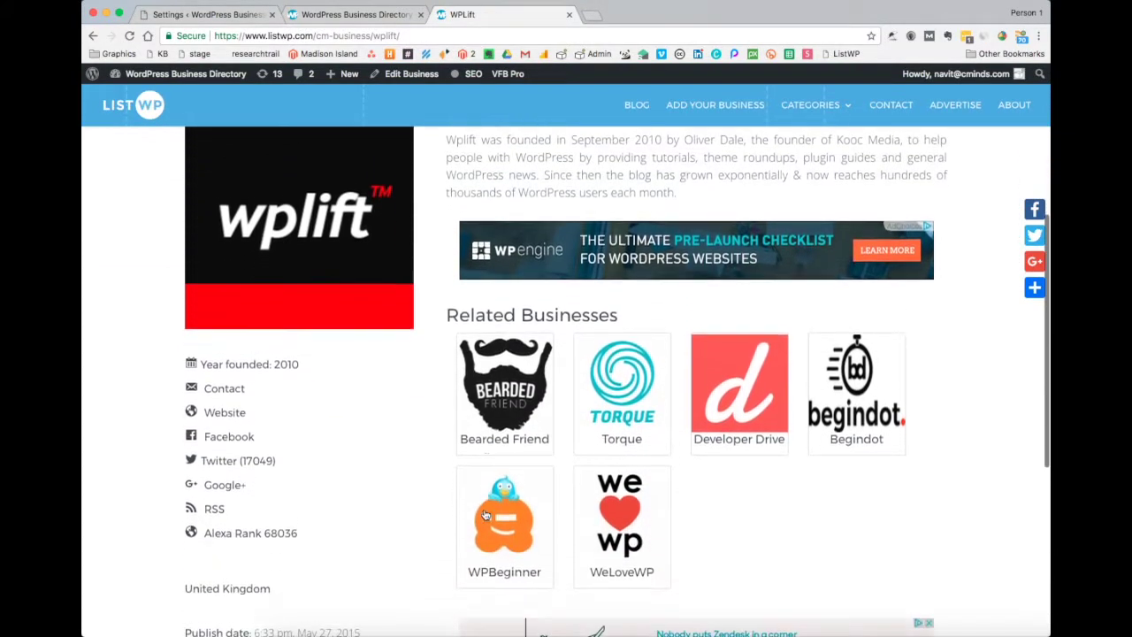
{"action": "scroll", "coordinate": [484, 515], "scroll_direction": "down", "scroll_amount": 2}
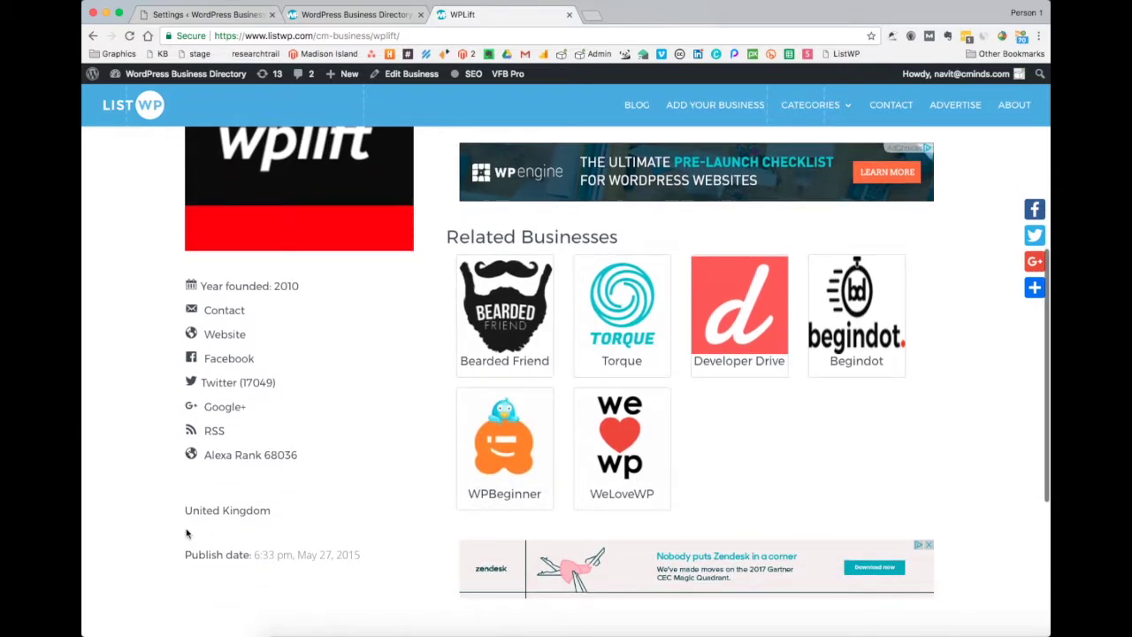
{"action": "left_click", "coordinate": [214, 431]}
Open WPLift's Contact page from its listing
{"action": "scroll", "coordinate": [210, 429], "scroll_direction": "down", "scroll_amount": 2}
{"action": "scroll", "coordinate": [210, 430], "scroll_direction": "down", "scroll_amount": 8}
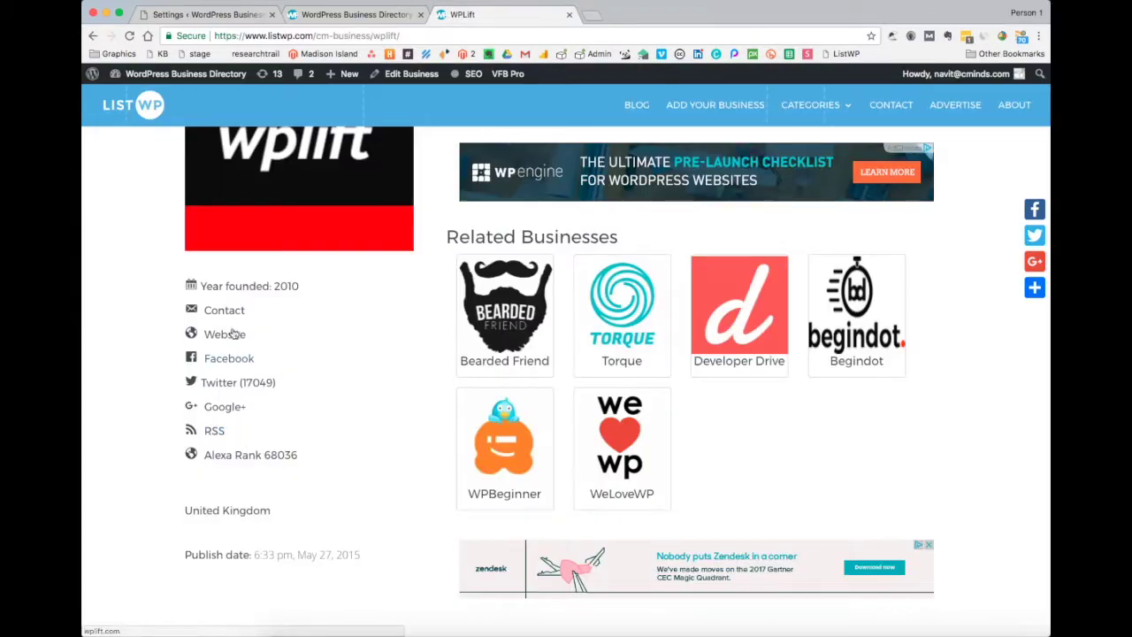
{"action": "left_click", "coordinate": [237, 308]}
{"action": "scroll", "coordinate": [235, 306], "scroll_direction": "down", "scroll_amount": 3}
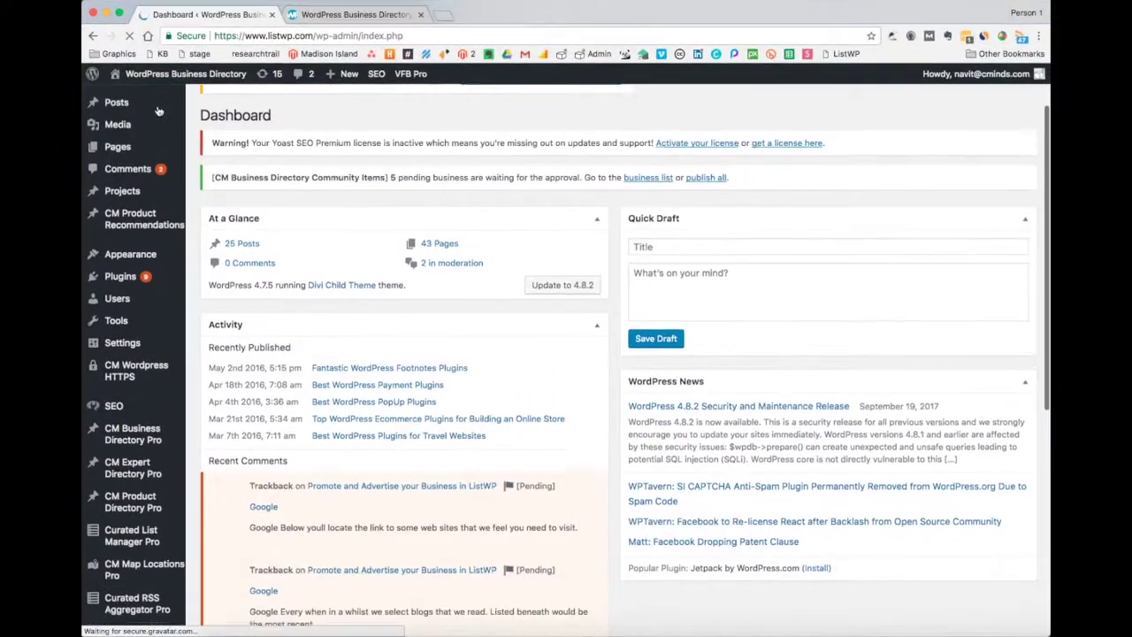
Open the Business Page tab in CM Business Directory Pro Settings and view the Default template choices
{"action": "scroll", "coordinate": [158, 111], "scroll_direction": "down", "scroll_amount": 1}
{"action": "mouse_move", "coordinate": [143, 402]}
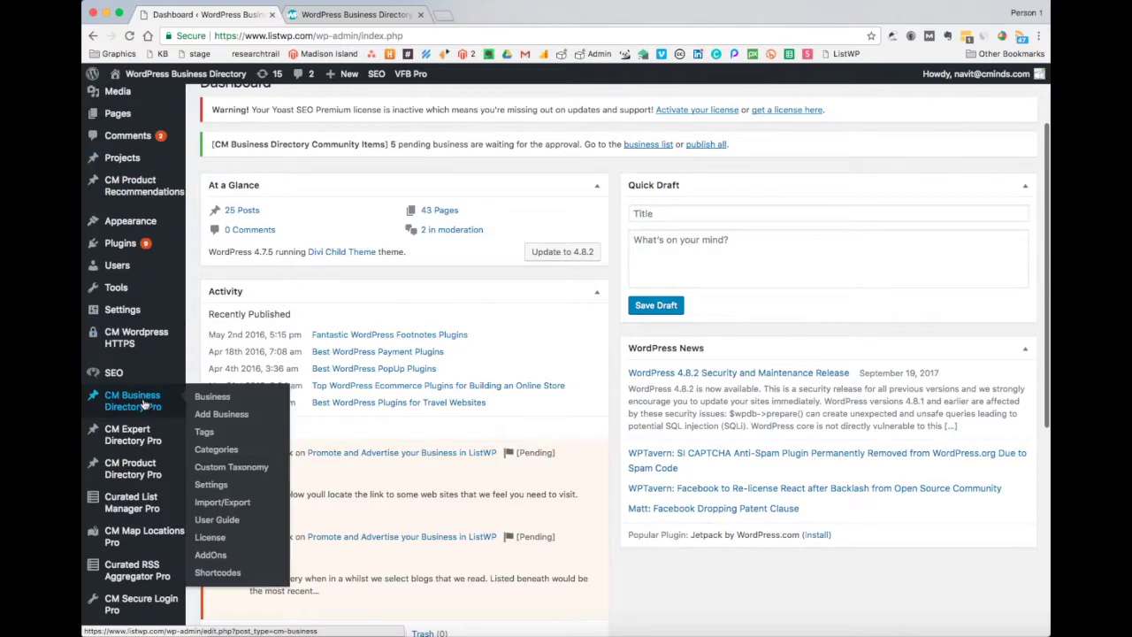
{"action": "left_click", "coordinate": [213, 486]}
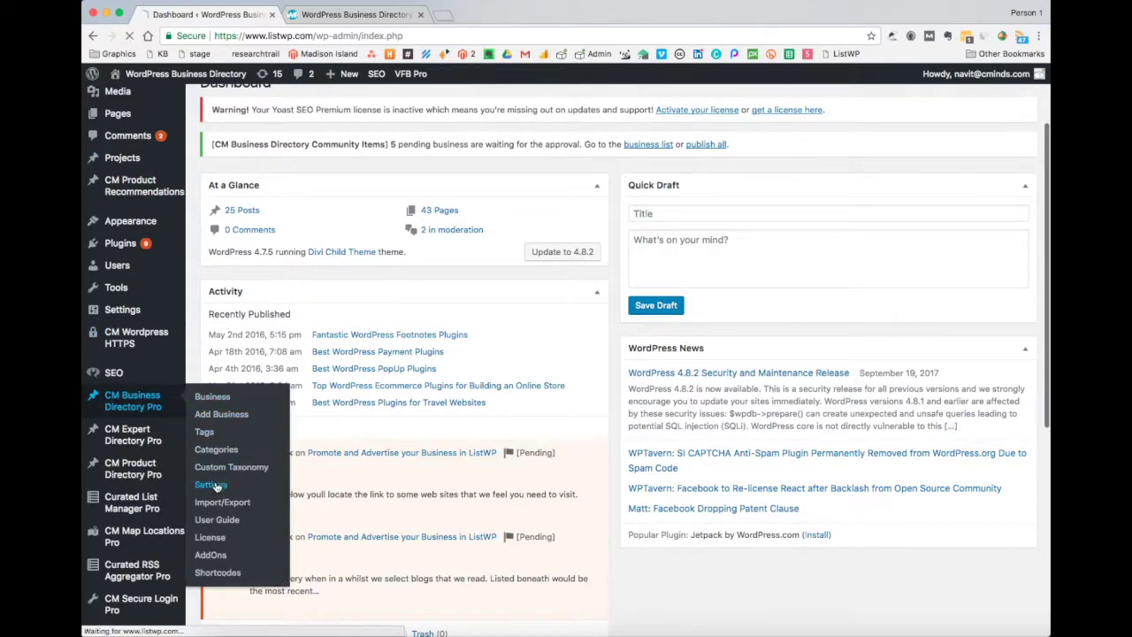
{"action": "left_click", "coordinate": [345, 392]}
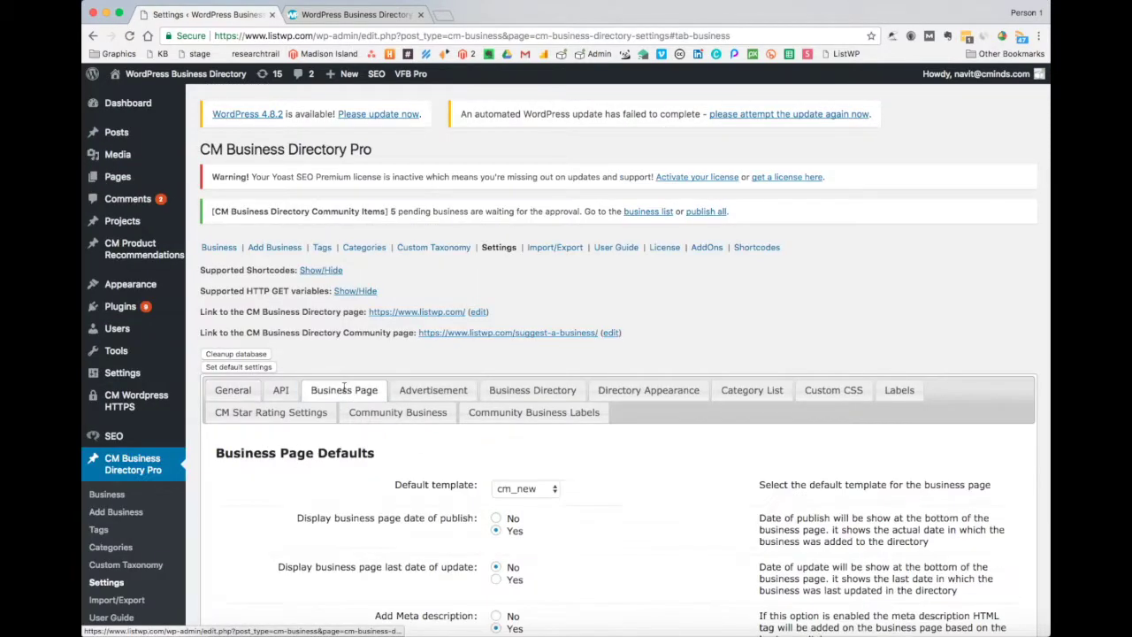
{"action": "scroll", "coordinate": [647, 508], "scroll_direction": "down", "scroll_amount": 5}
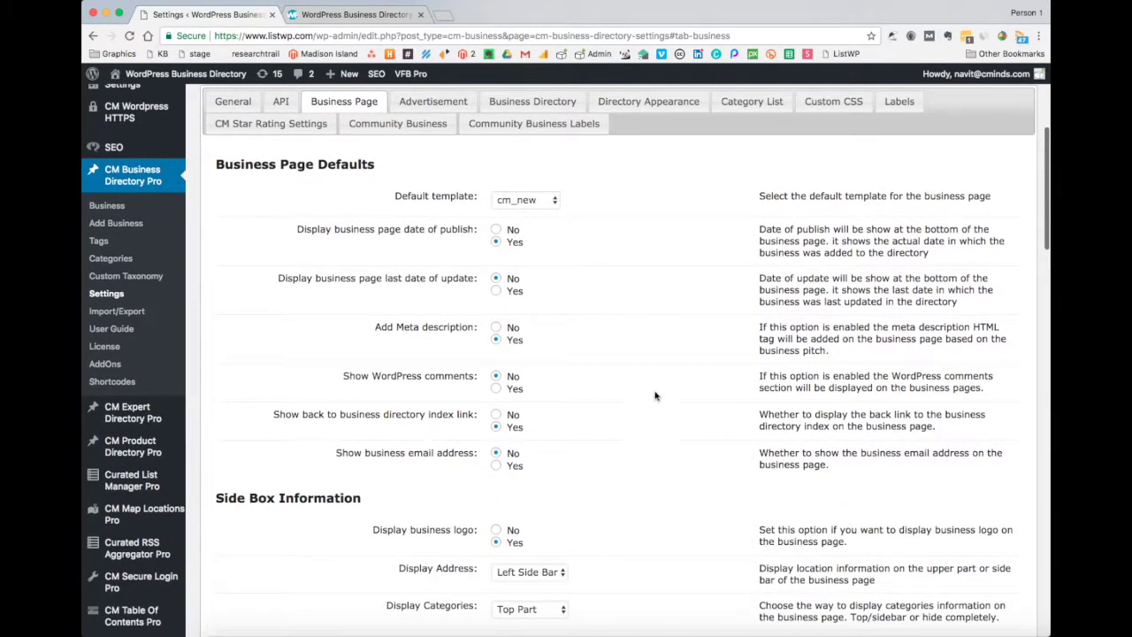
{"action": "left_click", "coordinate": [542, 200]}
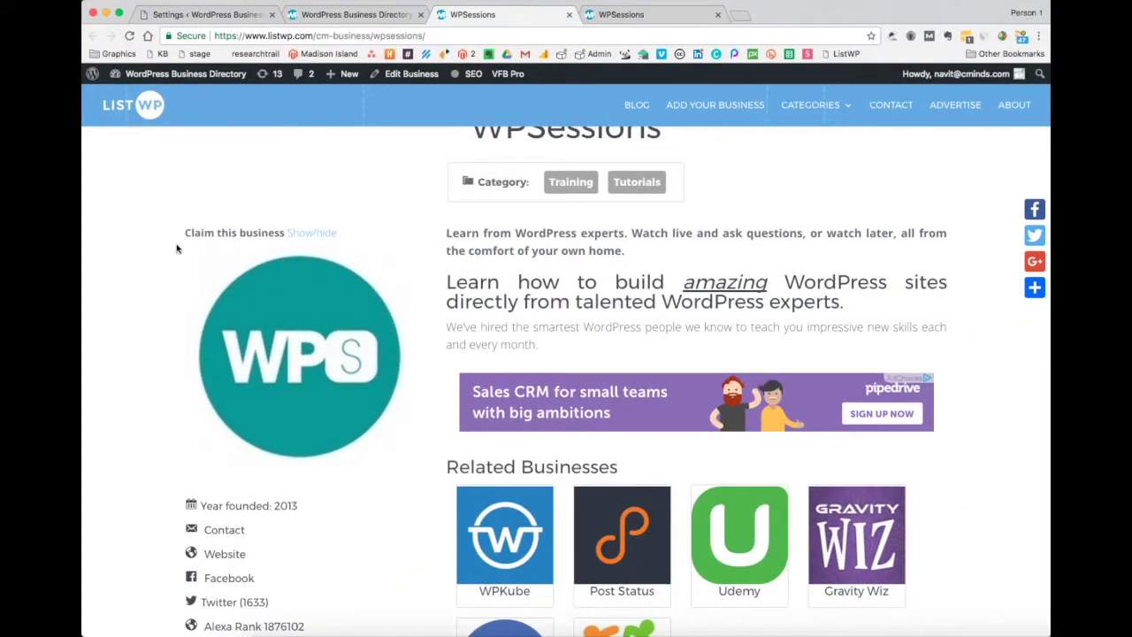
{"action": "scroll", "coordinate": [413, 325], "scroll_direction": "down", "scroll_amount": 5}
{"action": "scroll", "coordinate": [413, 326], "scroll_direction": "down", "scroll_amount": 1}
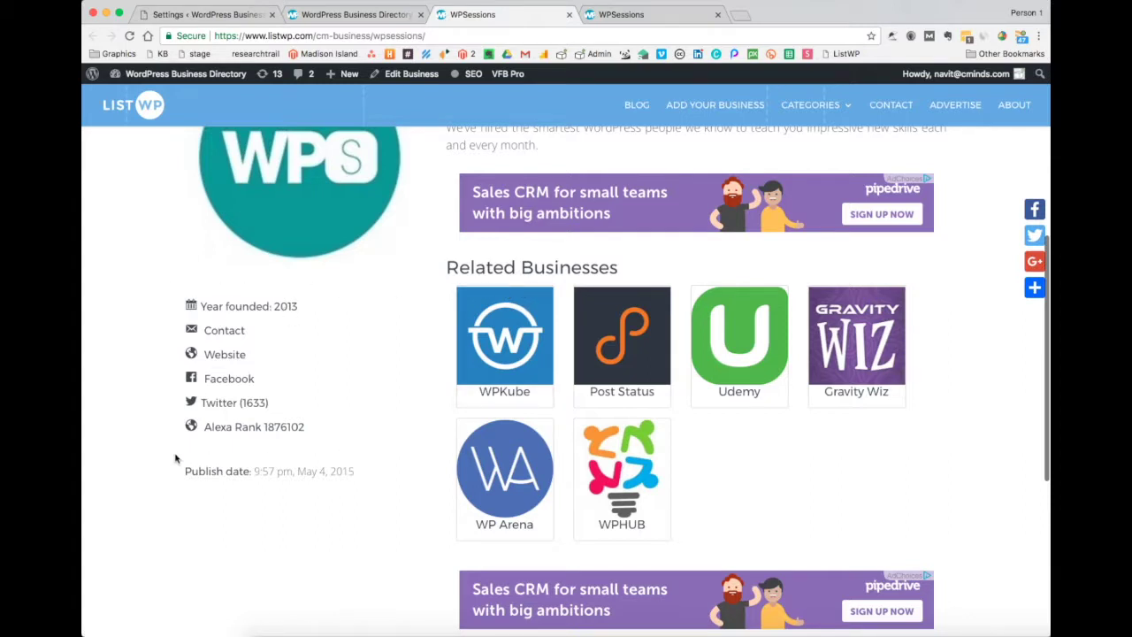
{"action": "left_click", "coordinate": [214, 357]}
{"action": "scroll", "coordinate": [212, 357], "scroll_direction": "down", "scroll_amount": 5}
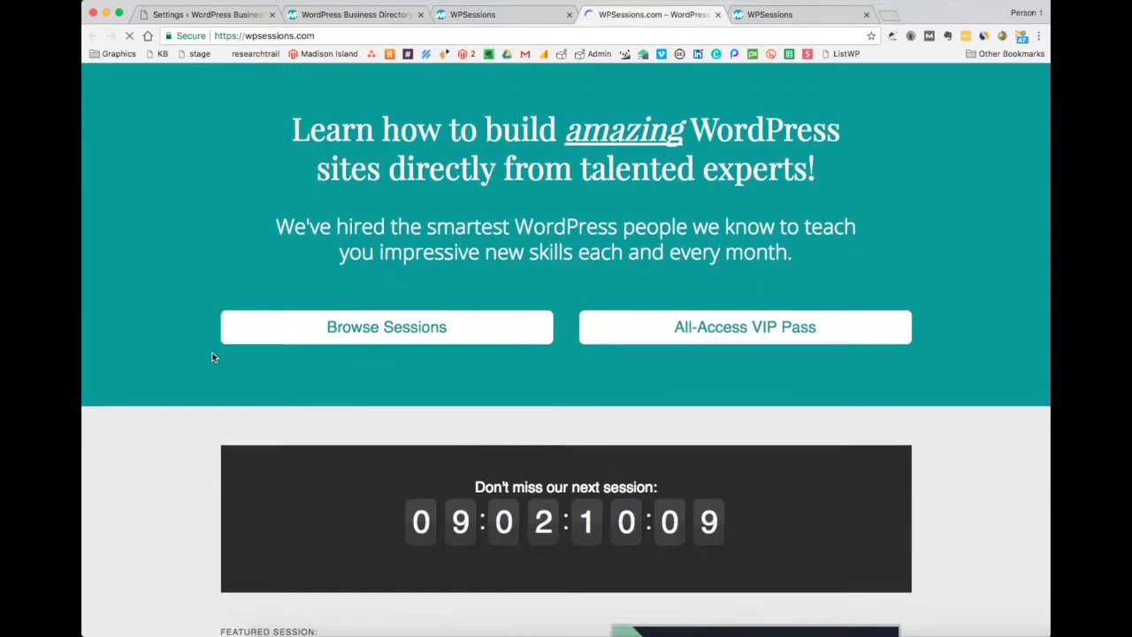
{"action": "scroll", "coordinate": [212, 357], "scroll_direction": "up", "scroll_amount": 5}
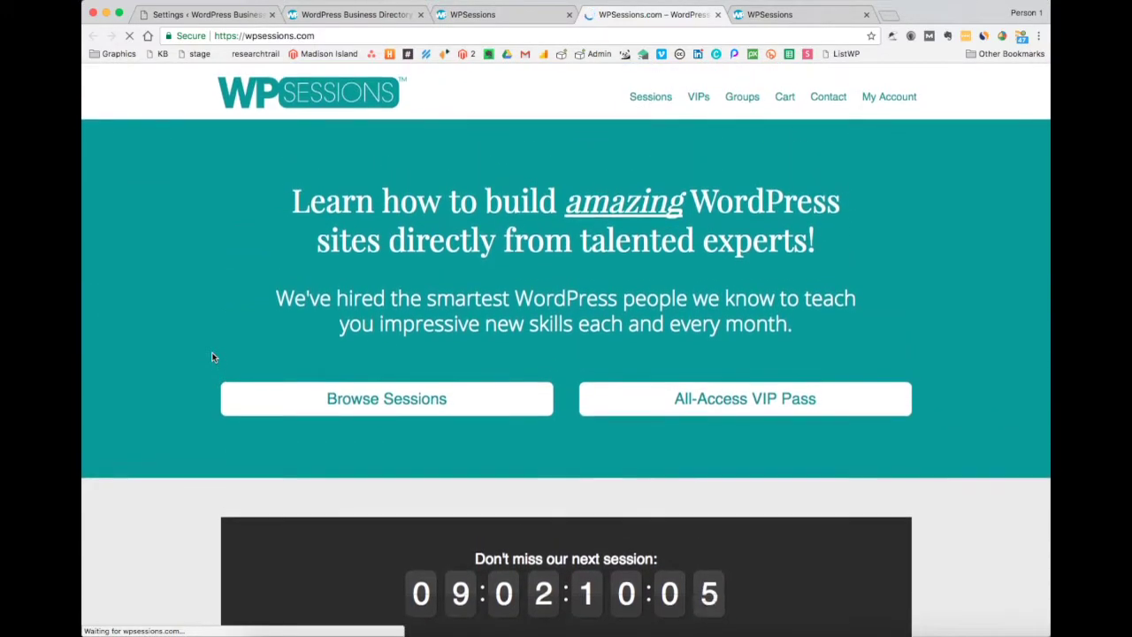
{"action": "key", "text": "super+w"}
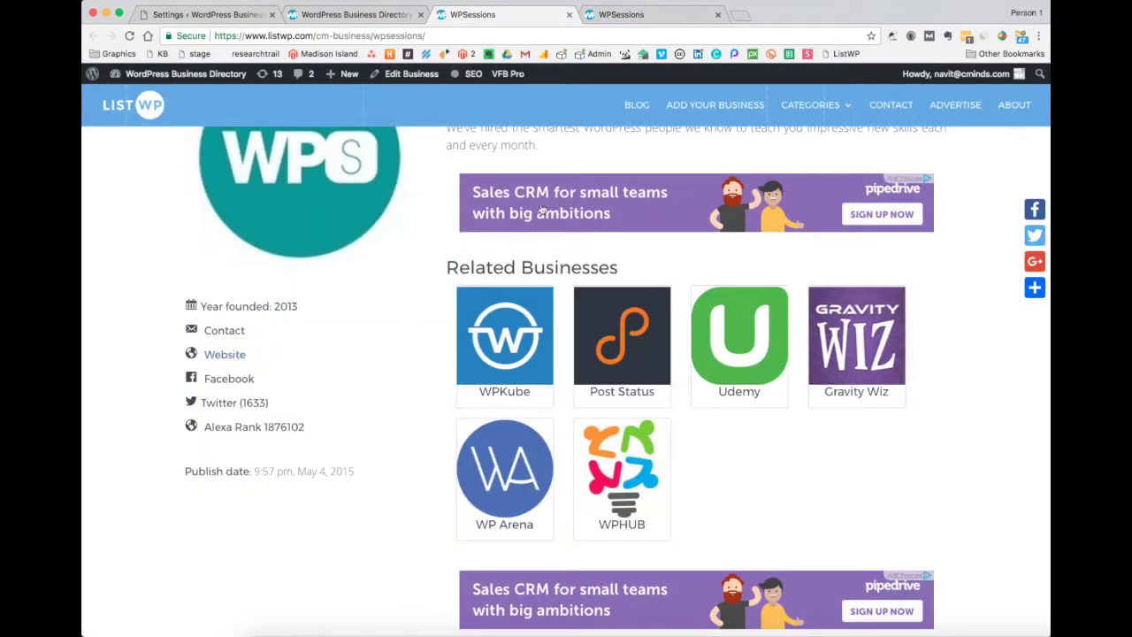
{"action": "left_click", "coordinate": [668, 13]}
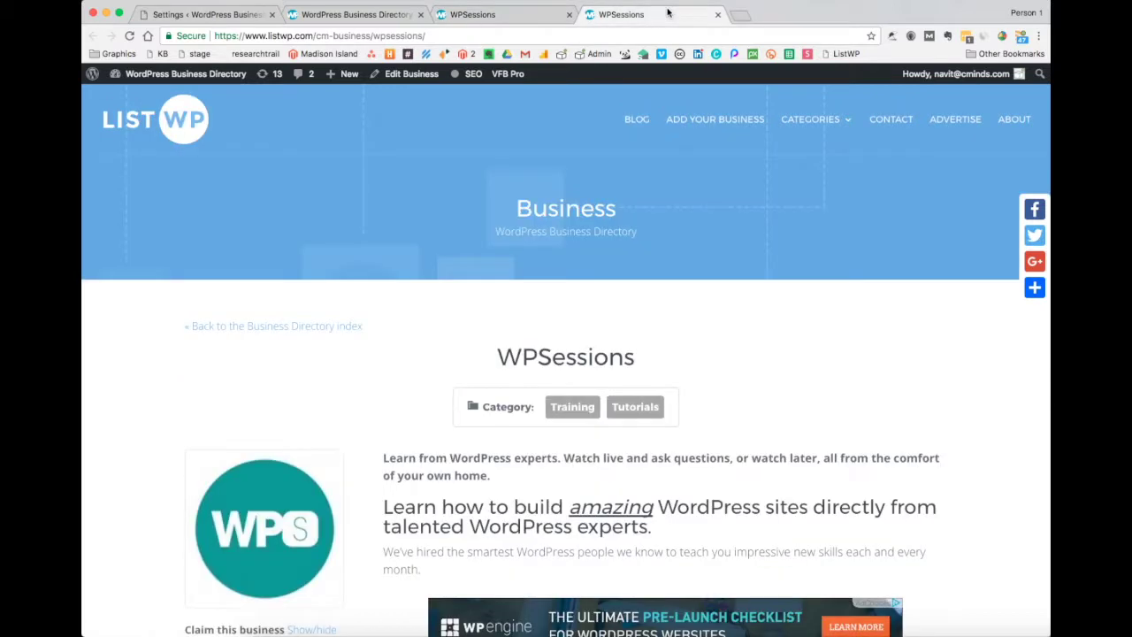
{"action": "scroll", "coordinate": [175, 372], "scroll_direction": "down", "scroll_amount": 5}
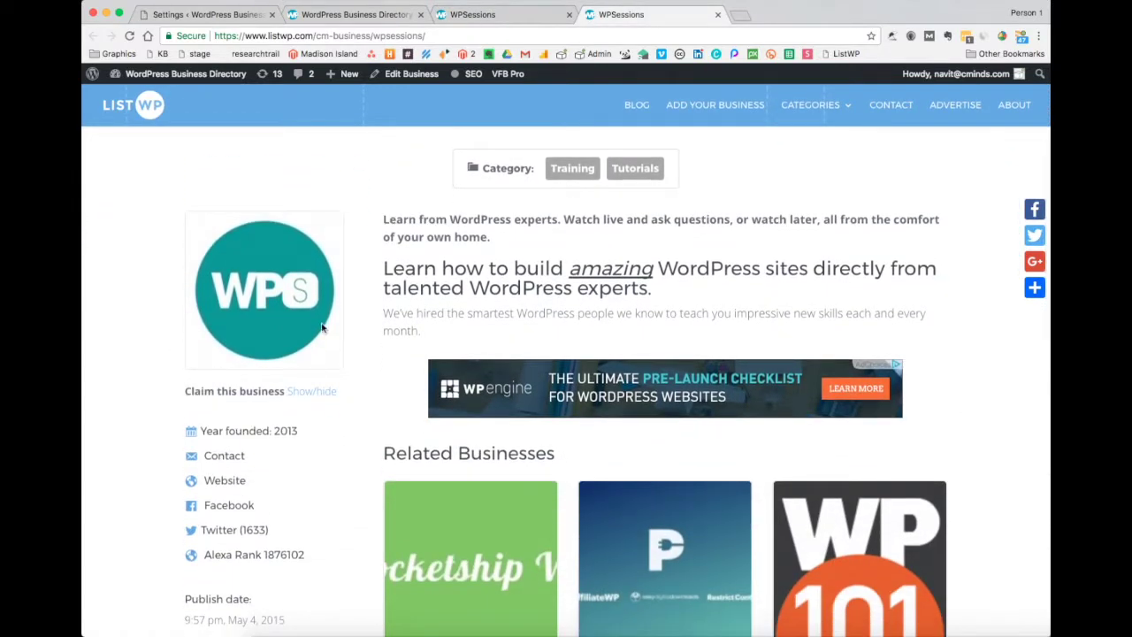
{"action": "scroll", "coordinate": [544, 225], "scroll_direction": "down", "scroll_amount": 2}
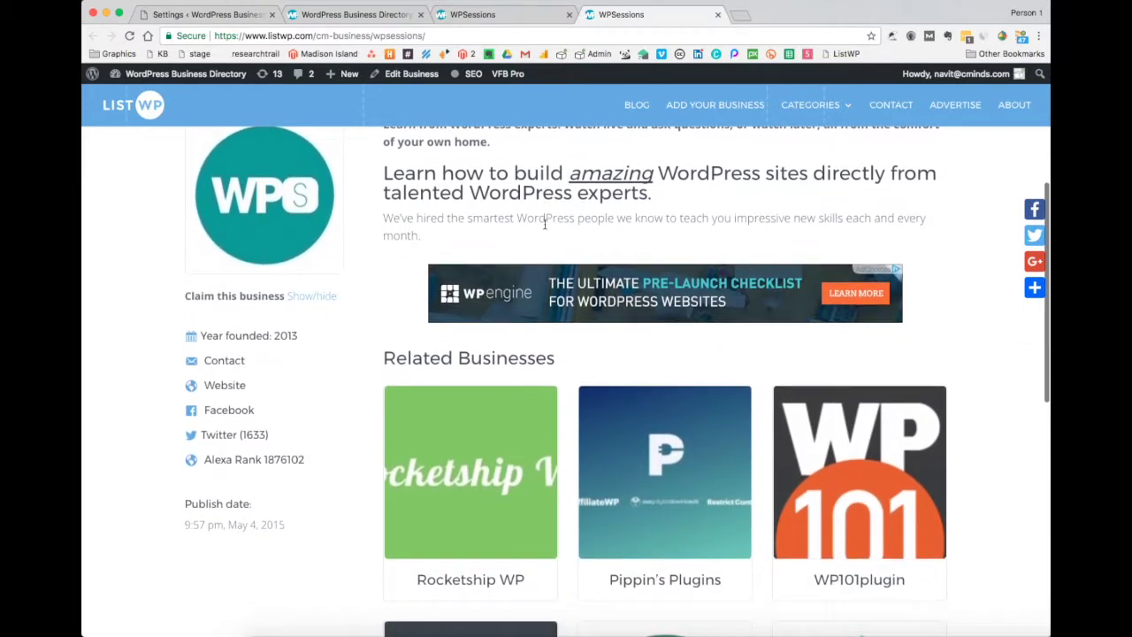
{"action": "scroll", "coordinate": [347, 264], "scroll_direction": "down", "scroll_amount": 2}
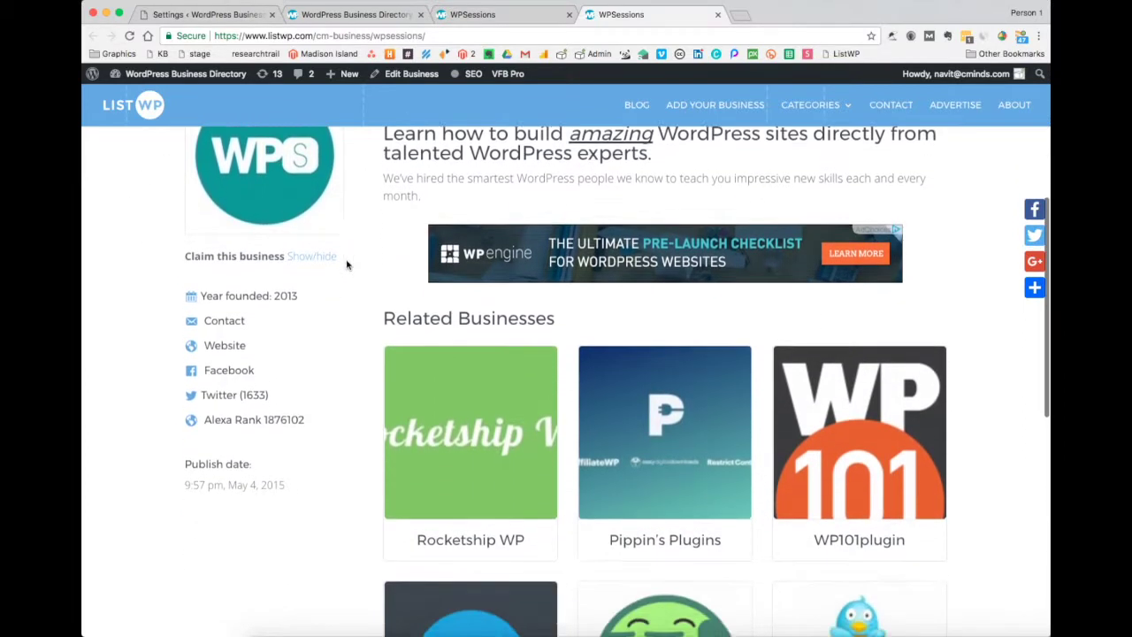
{"action": "scroll", "coordinate": [348, 264], "scroll_direction": "down", "scroll_amount": 1}
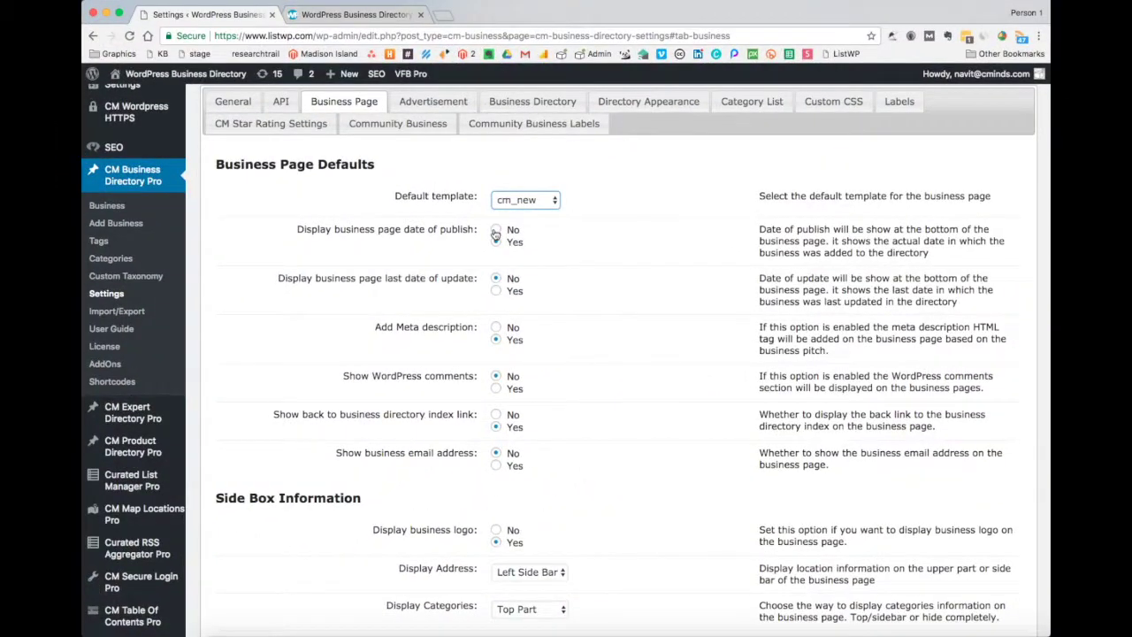
{"action": "left_click", "coordinate": [495, 231]}
{"action": "left_click", "coordinate": [496, 243]}
{"action": "scroll", "coordinate": [438, 246], "scroll_direction": "down", "scroll_amount": 3}
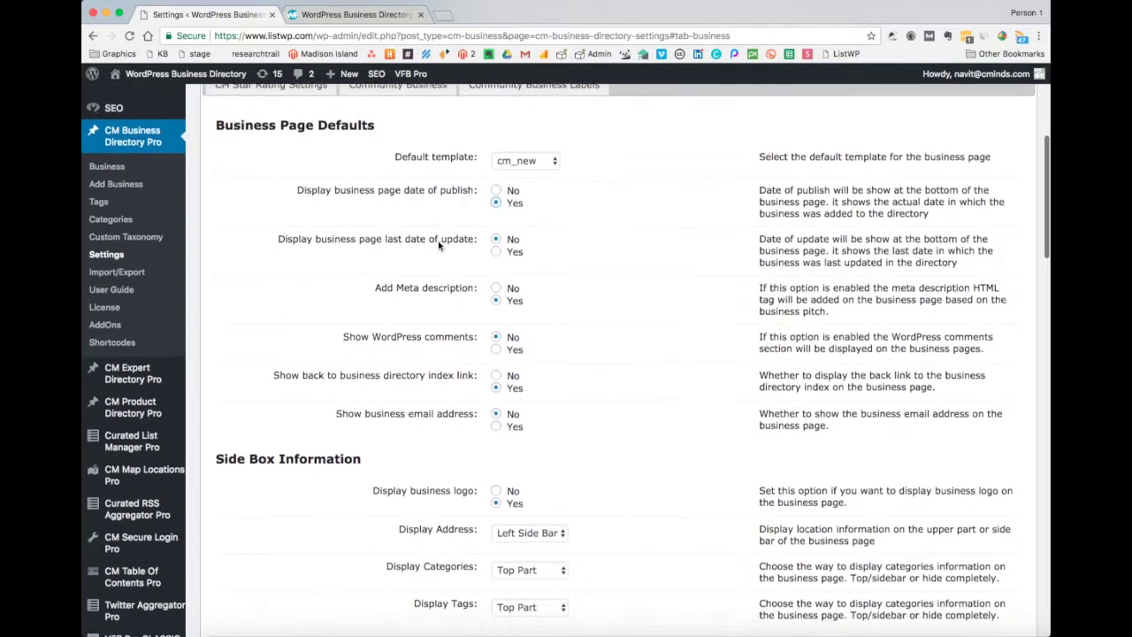
{"action": "scroll", "coordinate": [439, 246], "scroll_direction": "down", "scroll_amount": 2}
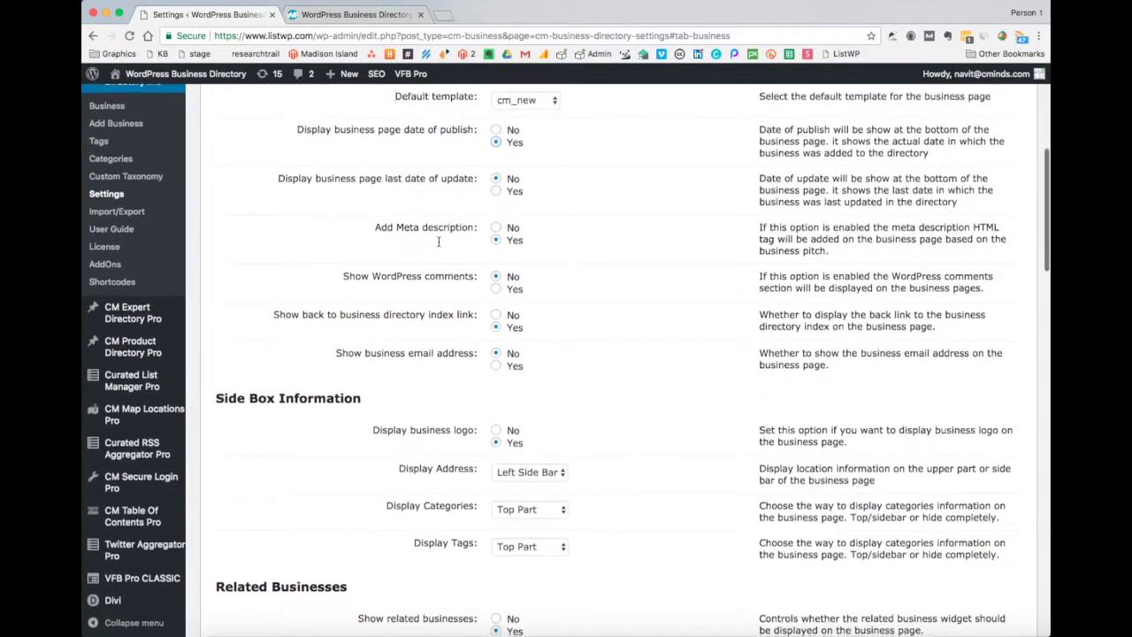
{"action": "scroll", "coordinate": [439, 240], "scroll_direction": "down", "scroll_amount": 1}
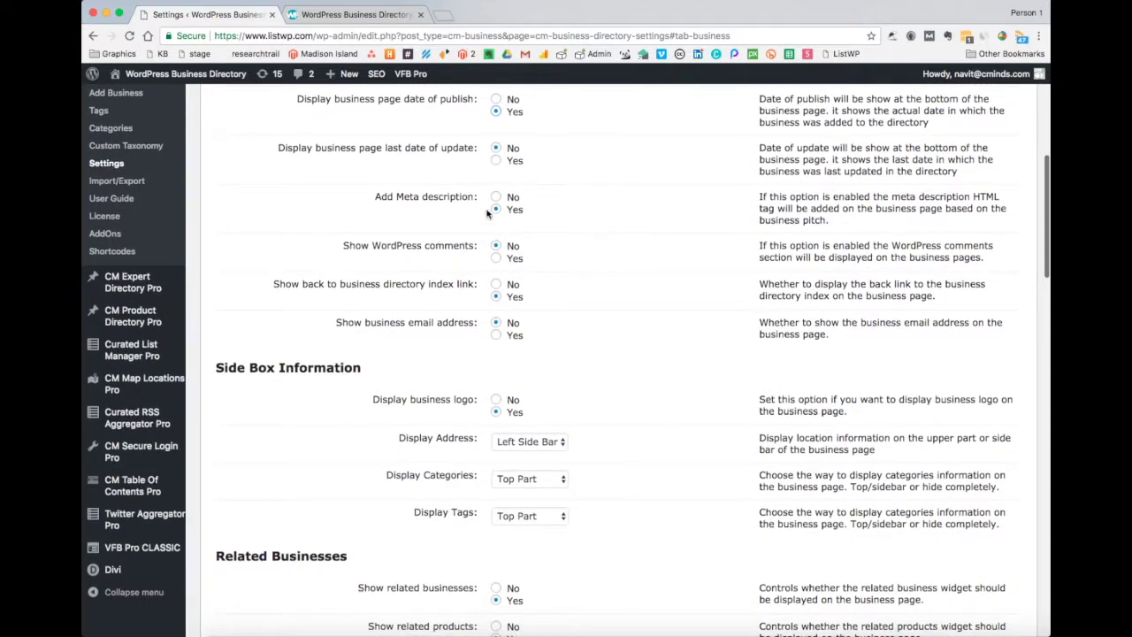
{"action": "left_click", "coordinate": [496, 149]}
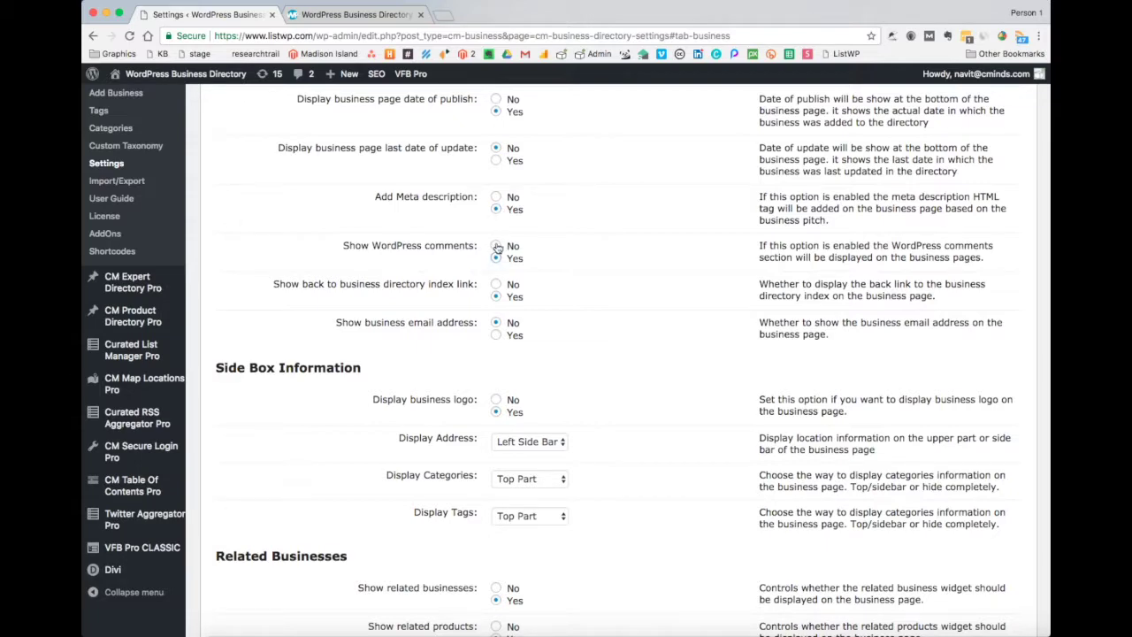
{"action": "scroll", "coordinate": [496, 249], "scroll_direction": "down", "scroll_amount": 4}
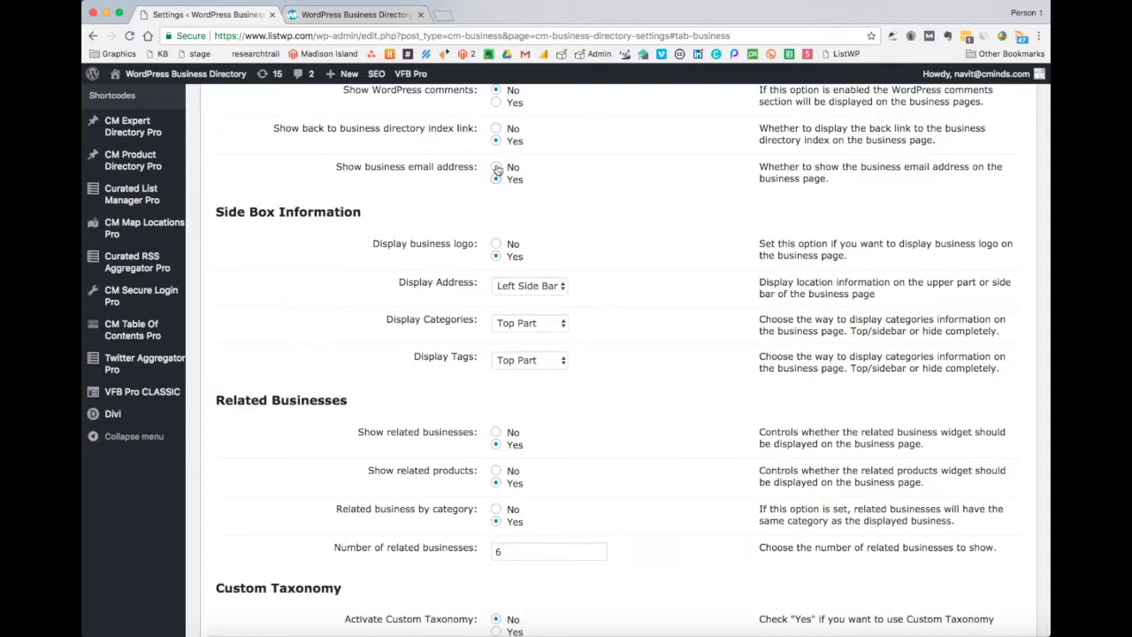
{"action": "scroll", "coordinate": [497, 169], "scroll_direction": "down", "scroll_amount": 3}
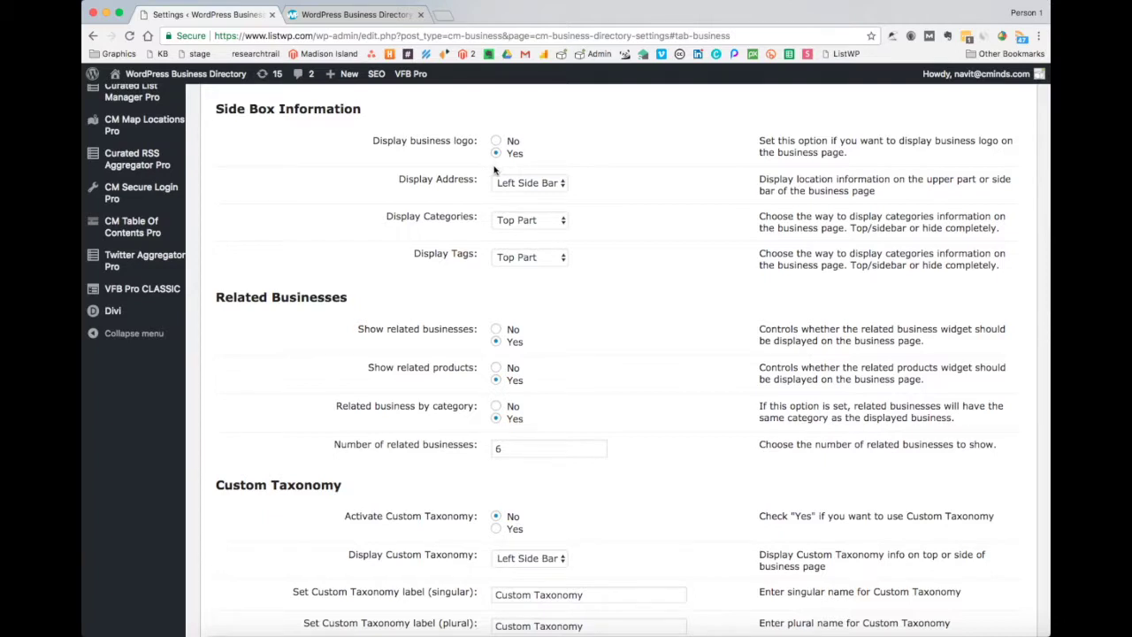
Set Display Address to Upper Part and Display Categories to Don't display, keeping tags on Top Part
{"action": "left_click", "coordinate": [497, 142]}
{"action": "left_click", "coordinate": [496, 154]}
{"action": "left_click", "coordinate": [553, 186]}
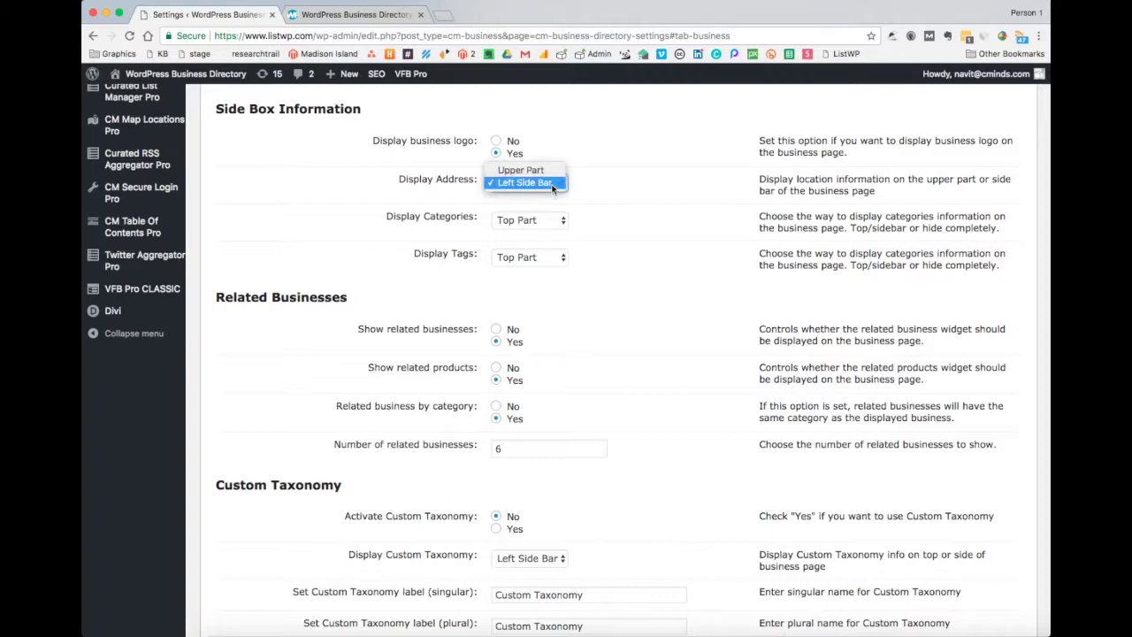
{"action": "left_click", "coordinate": [553, 171]}
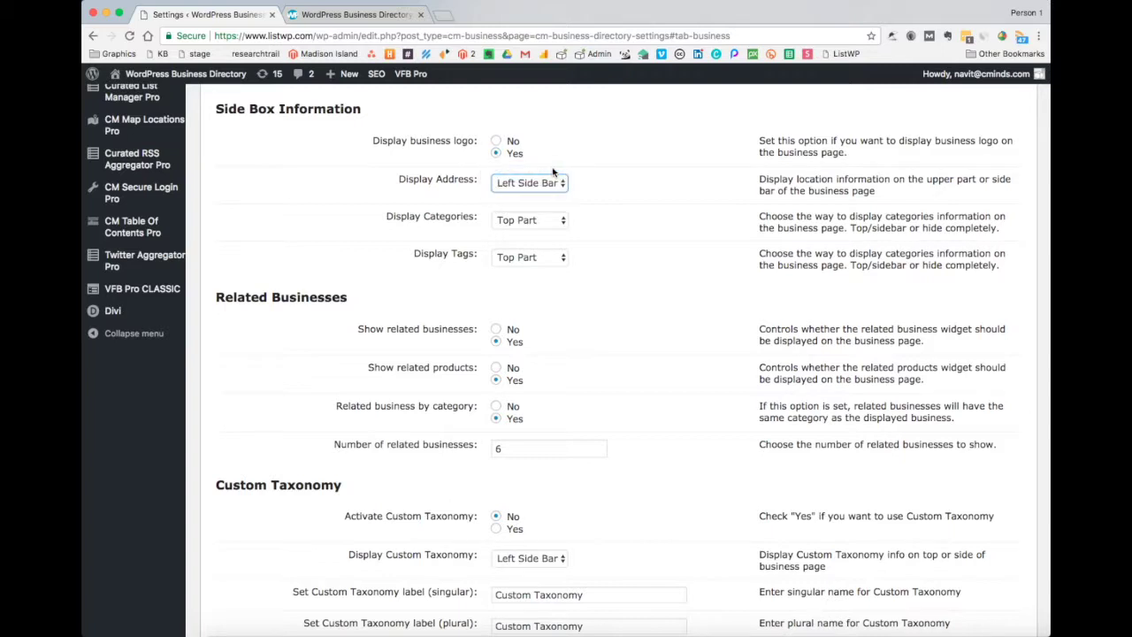
{"action": "left_click", "coordinate": [557, 218]}
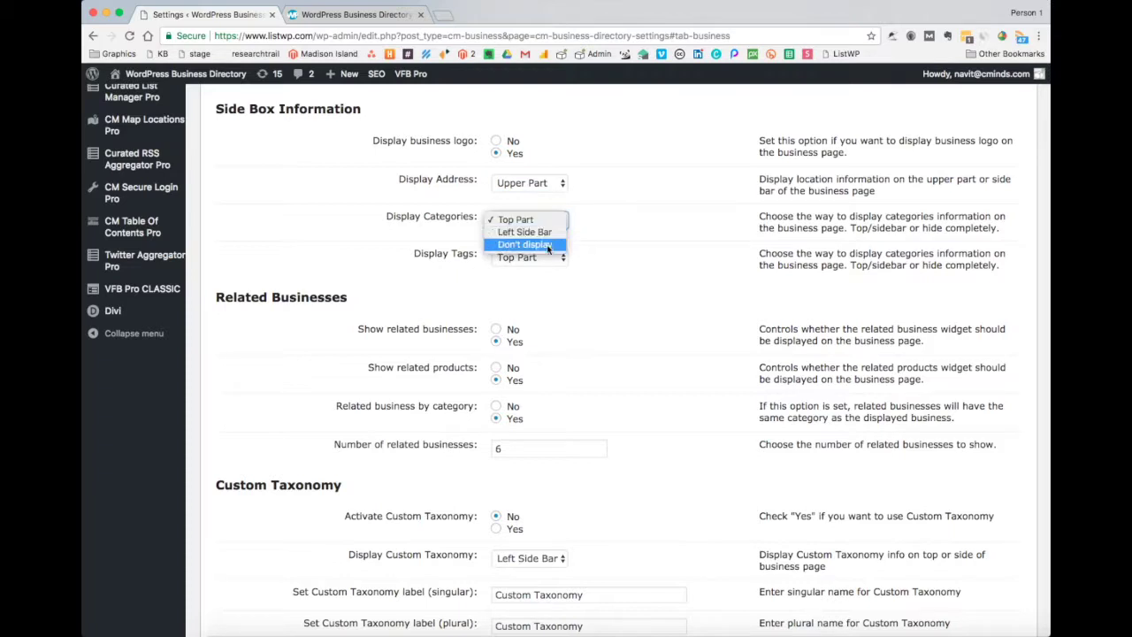
{"action": "left_click", "coordinate": [548, 246]}
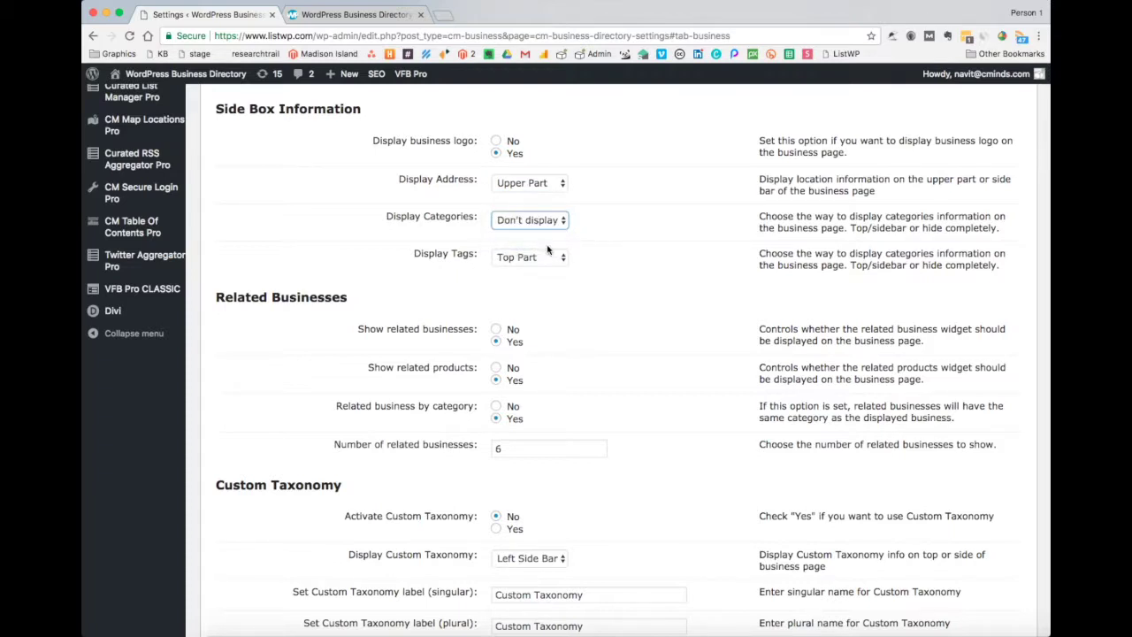
{"action": "left_click", "coordinate": [546, 261]}
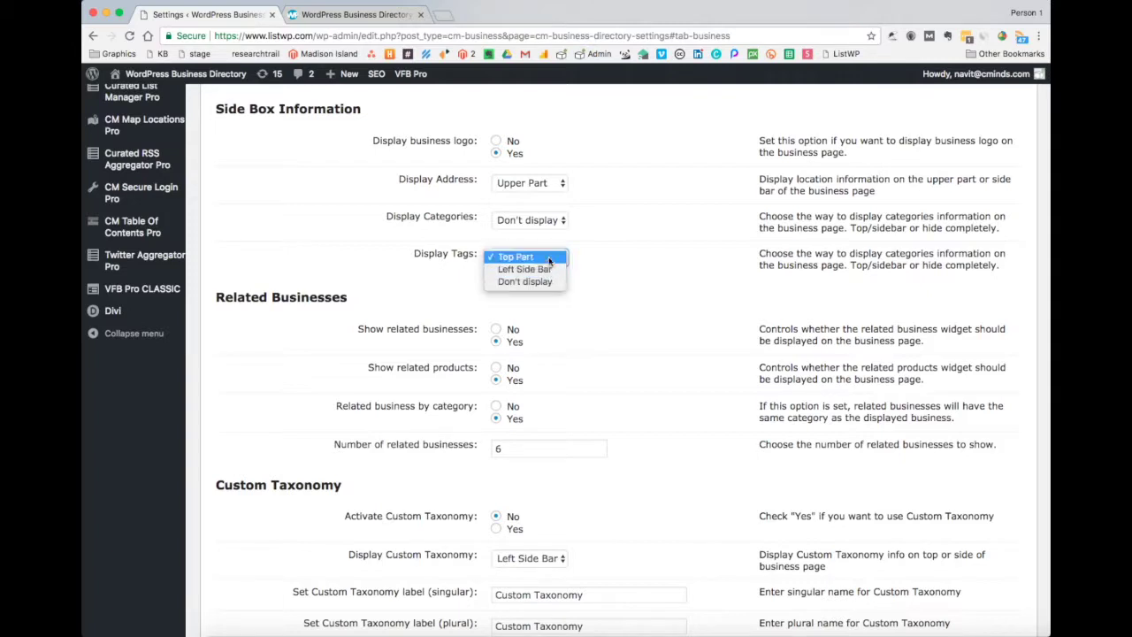
{"action": "left_click", "coordinate": [548, 260]}
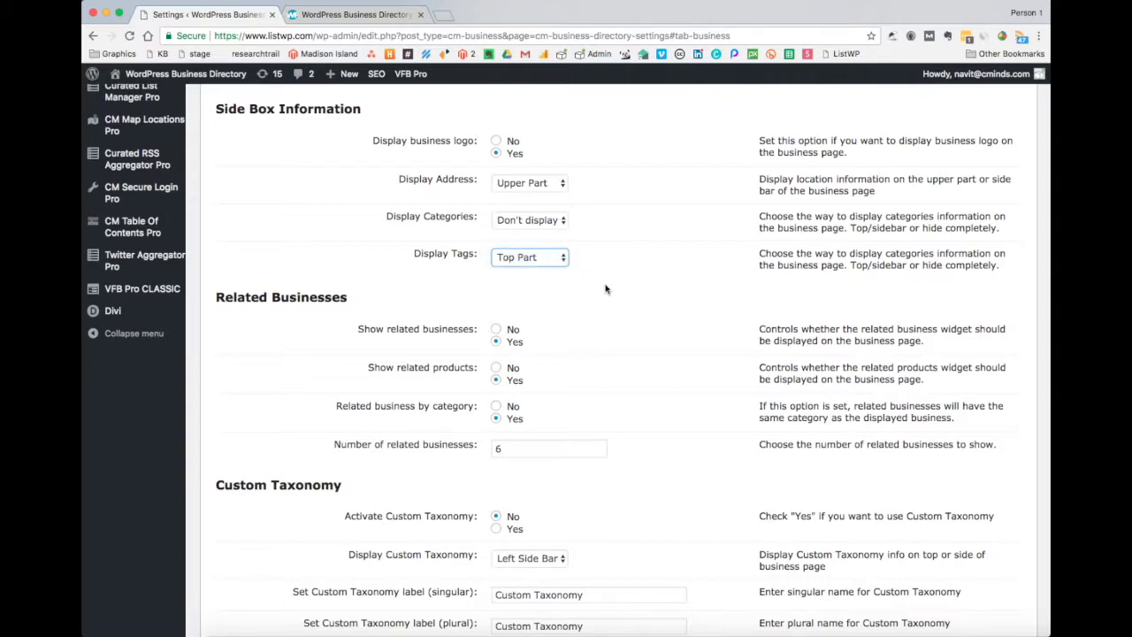
Change the number of related businesses from 6 to 5, leaving related-business options on Yes
{"action": "scroll", "coordinate": [605, 289], "scroll_direction": "down", "scroll_amount": 4}
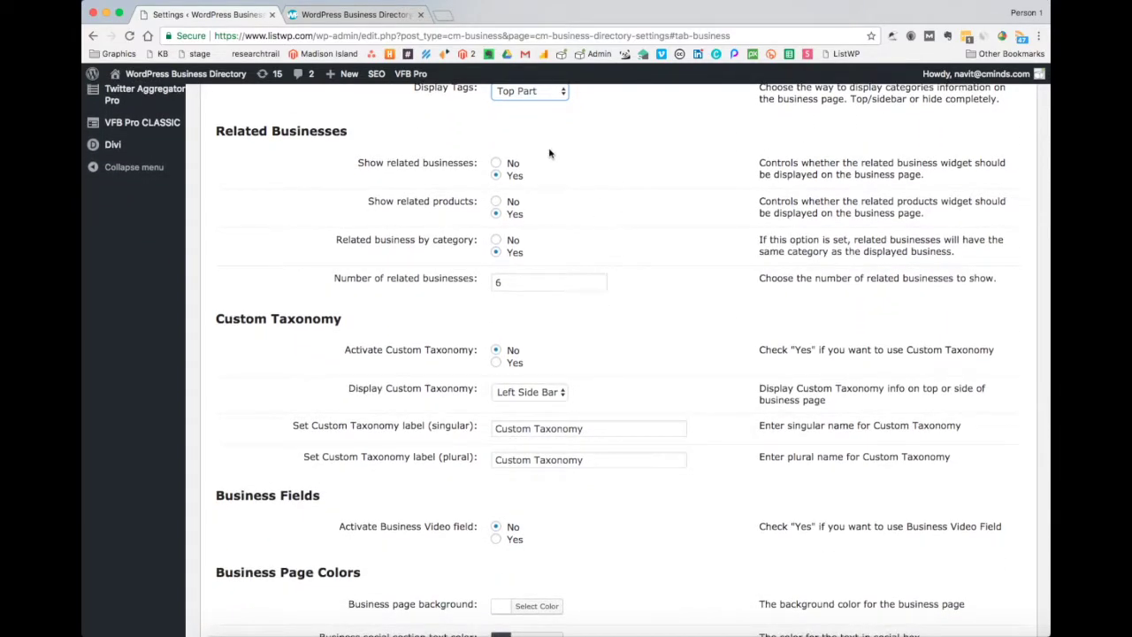
{"action": "left_click", "coordinate": [496, 166]}
{"action": "left_click", "coordinate": [497, 215]}
{"action": "left_click", "coordinate": [498, 283]}
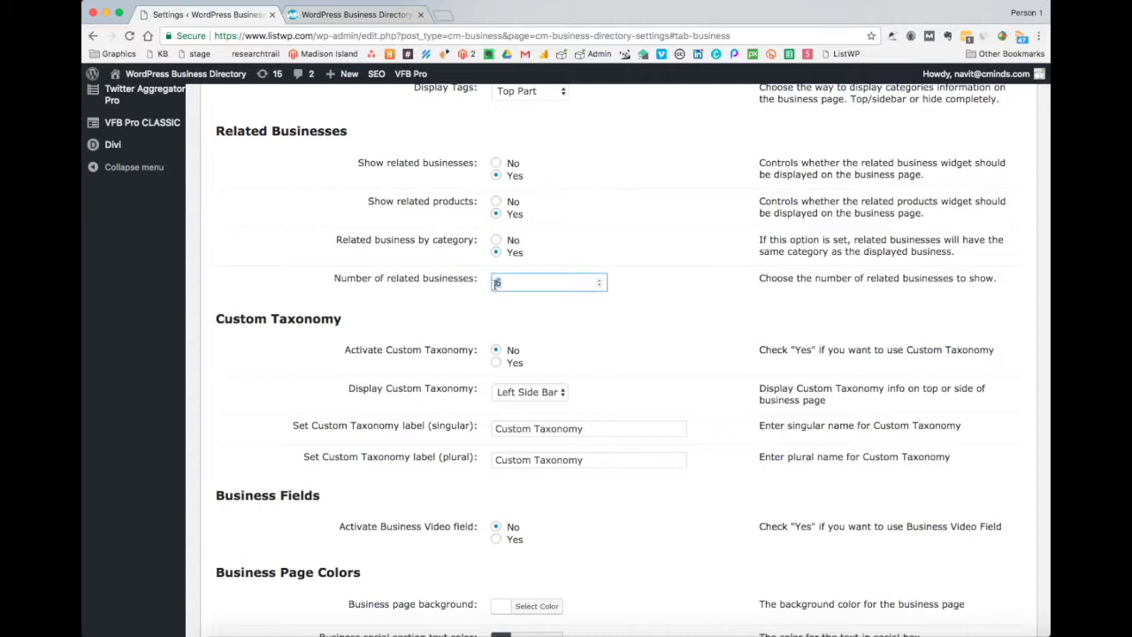
{"action": "left_click", "coordinate": [542, 330]}
{"action": "scroll", "coordinate": [541, 330], "scroll_direction": "down", "scroll_amount": 5}
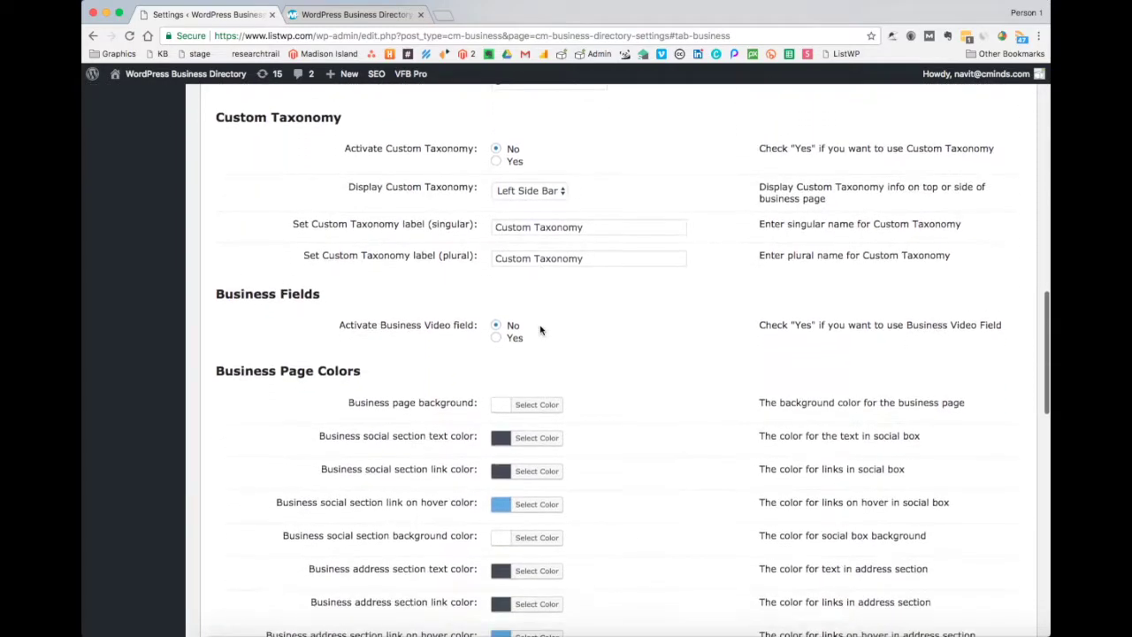
Activate the custom taxonomy, displayed on the Left Side Bar
{"action": "left_click", "coordinate": [496, 147]}
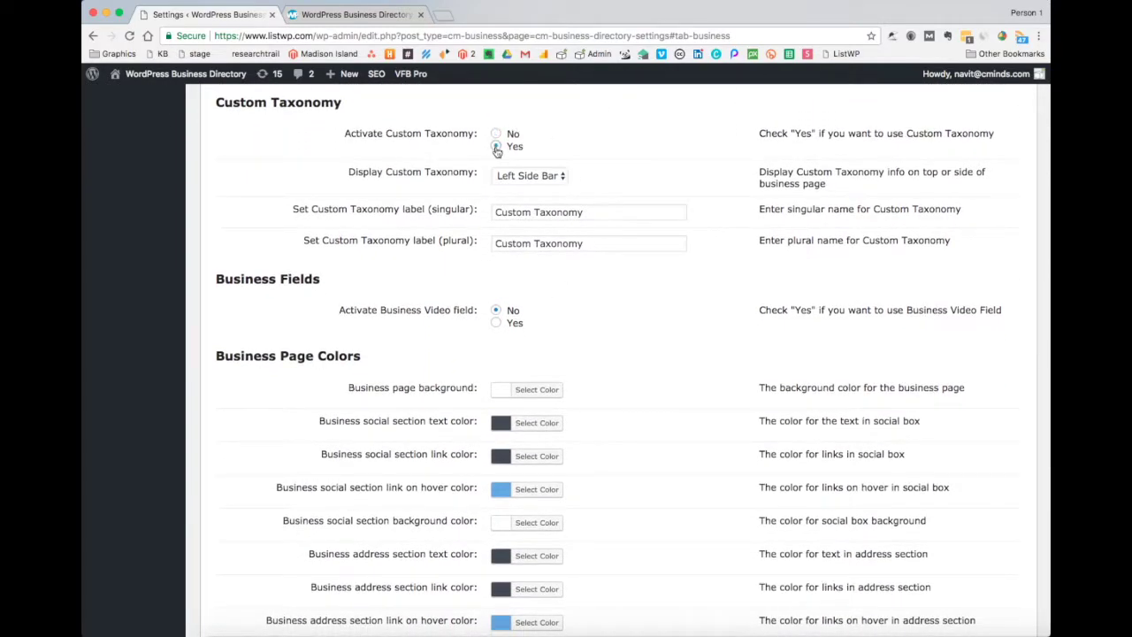
{"action": "left_click", "coordinate": [527, 176]}
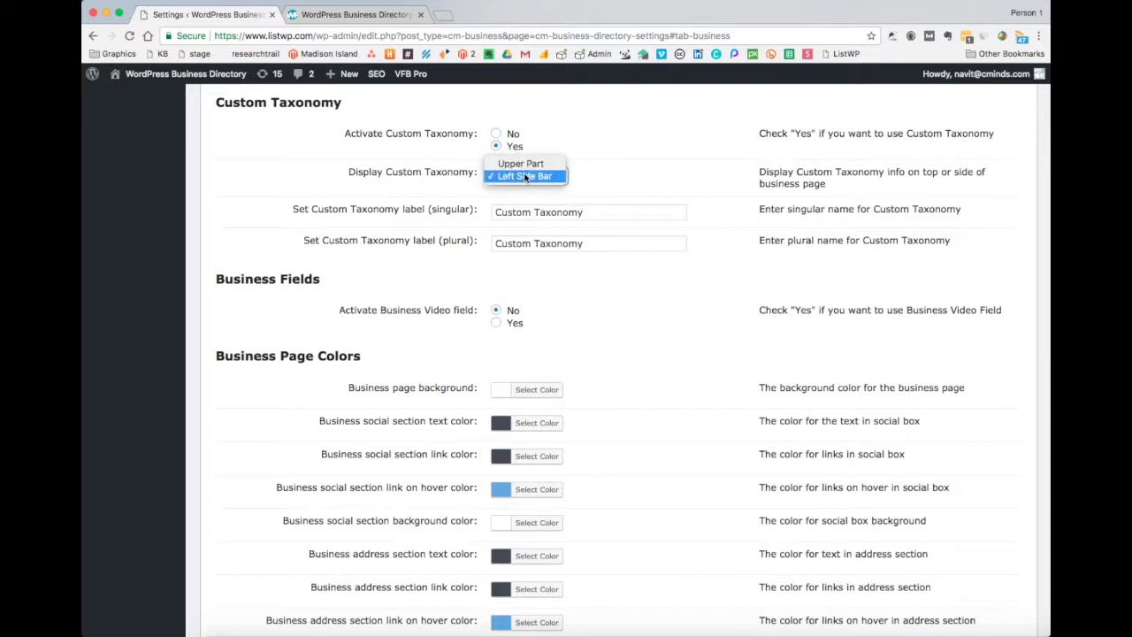
{"action": "left_click", "coordinate": [526, 177]}
Rename the singular and plural taxonomy labels from 'Custom' to 'My Taxonomy'
{"action": "scroll", "coordinate": [526, 177], "scroll_direction": "down", "scroll_amount": 1}
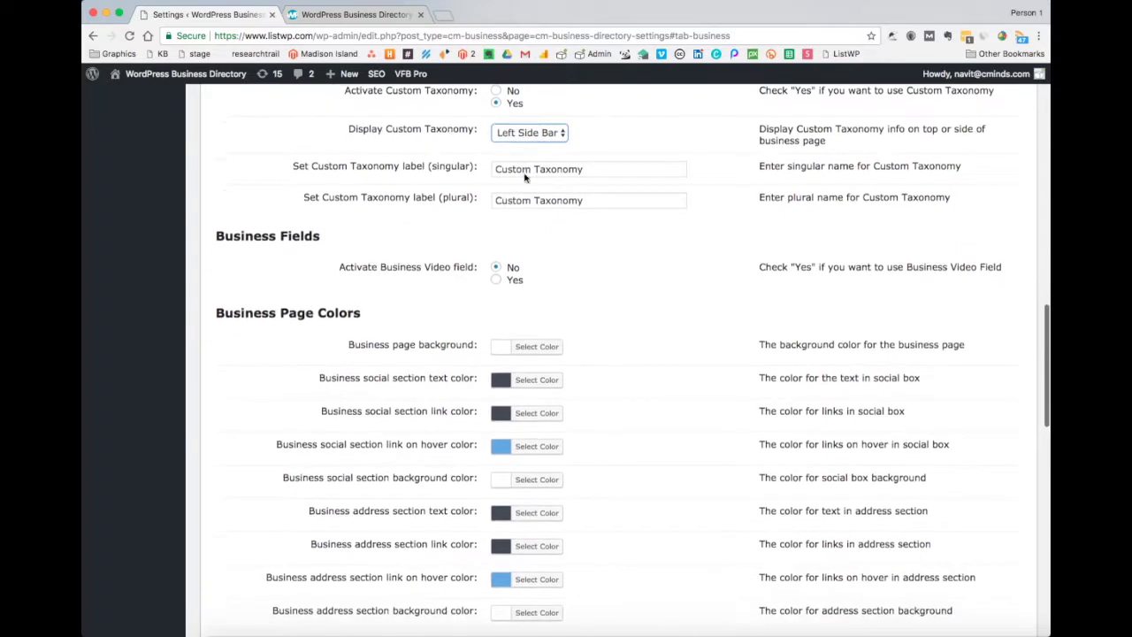
{"action": "double_click", "coordinate": [514, 171]}
{"action": "type", "text": "My"}
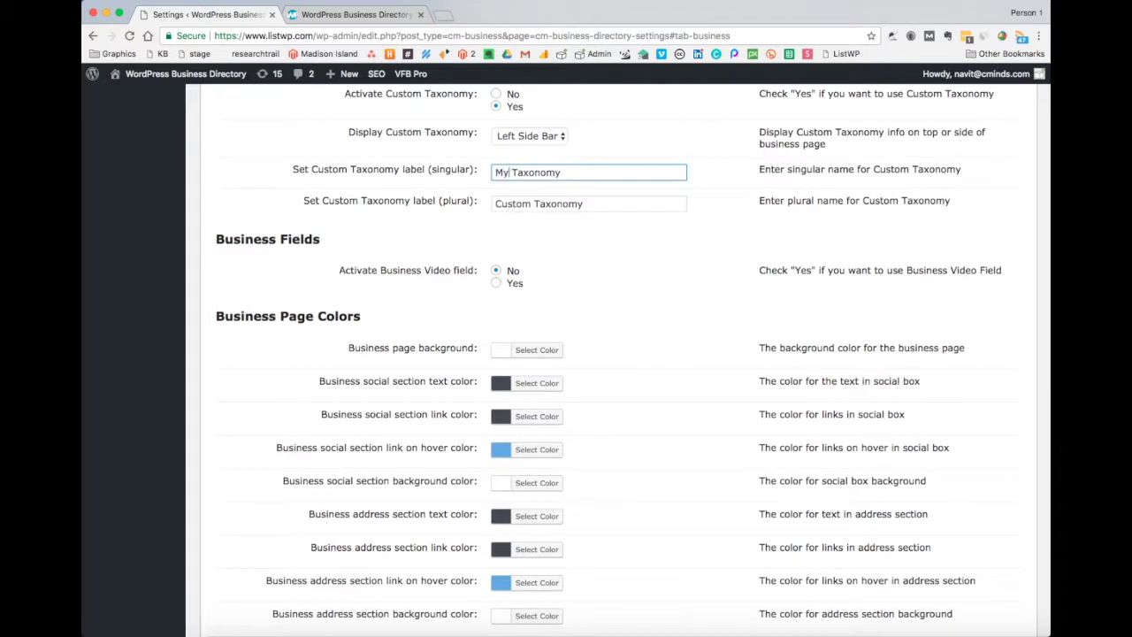
{"action": "double_click", "coordinate": [515, 204]}
{"action": "type", "text": "My"}
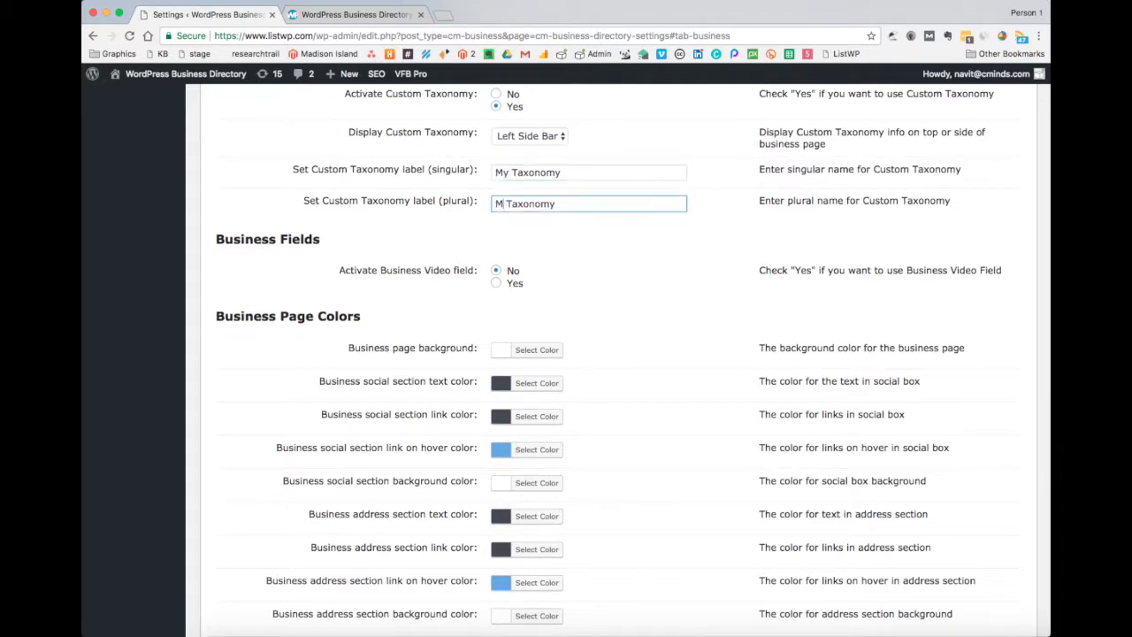
{"action": "scroll", "coordinate": [634, 356], "scroll_direction": "down", "scroll_amount": 4}
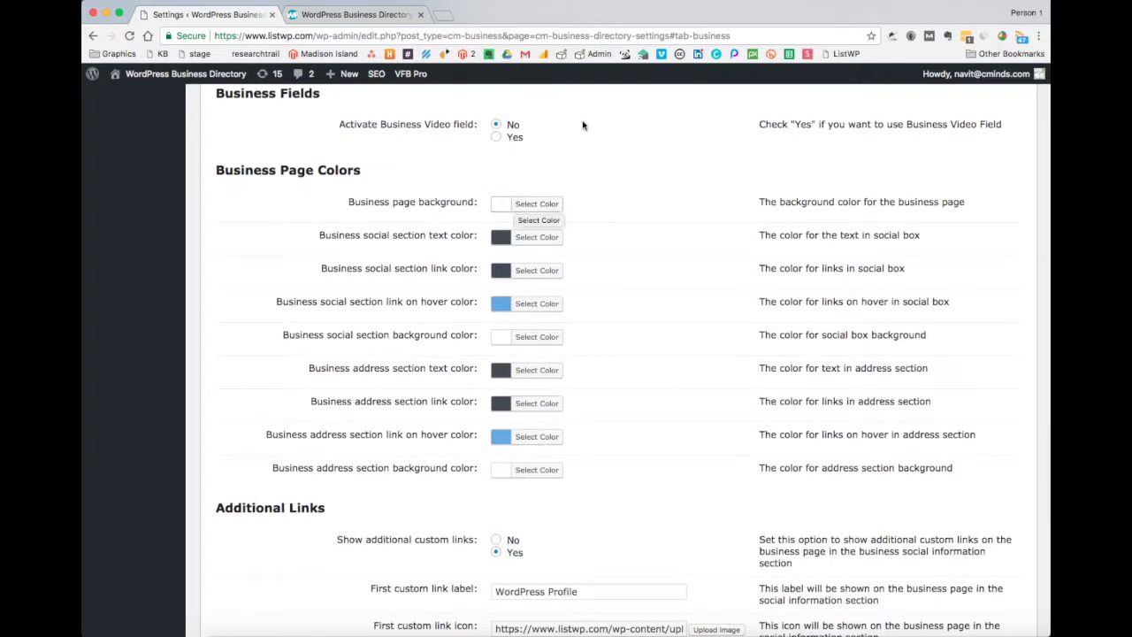
Turn on the business Video URL field and confirm it appears in the add-business form
{"action": "left_click", "coordinate": [497, 138]}
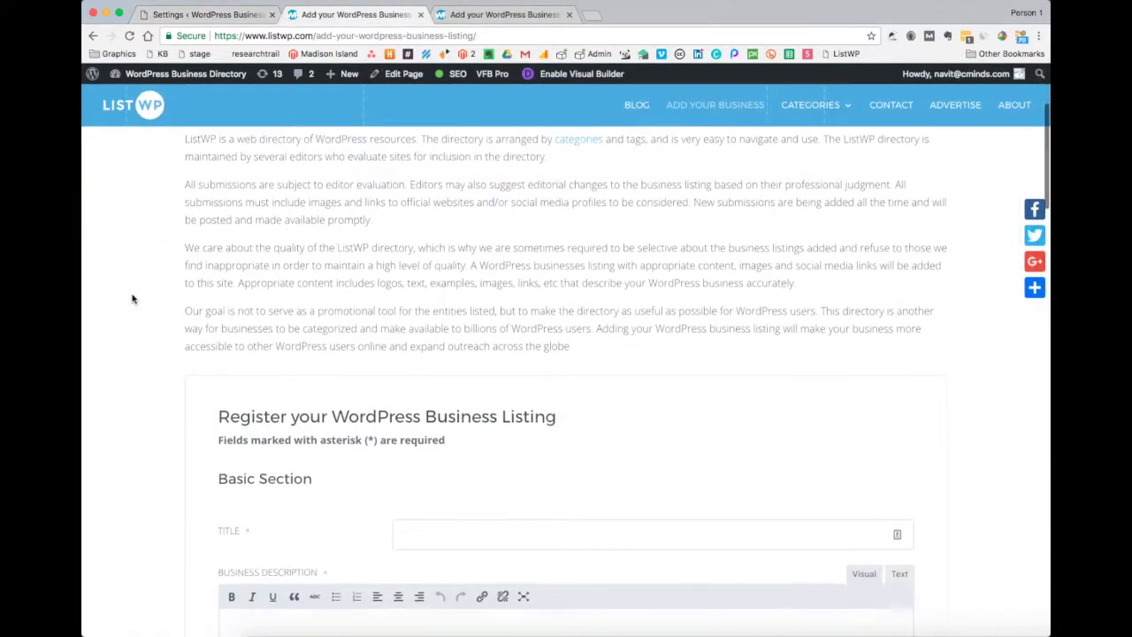
{"action": "scroll", "coordinate": [132, 299], "scroll_direction": "down", "scroll_amount": 5}
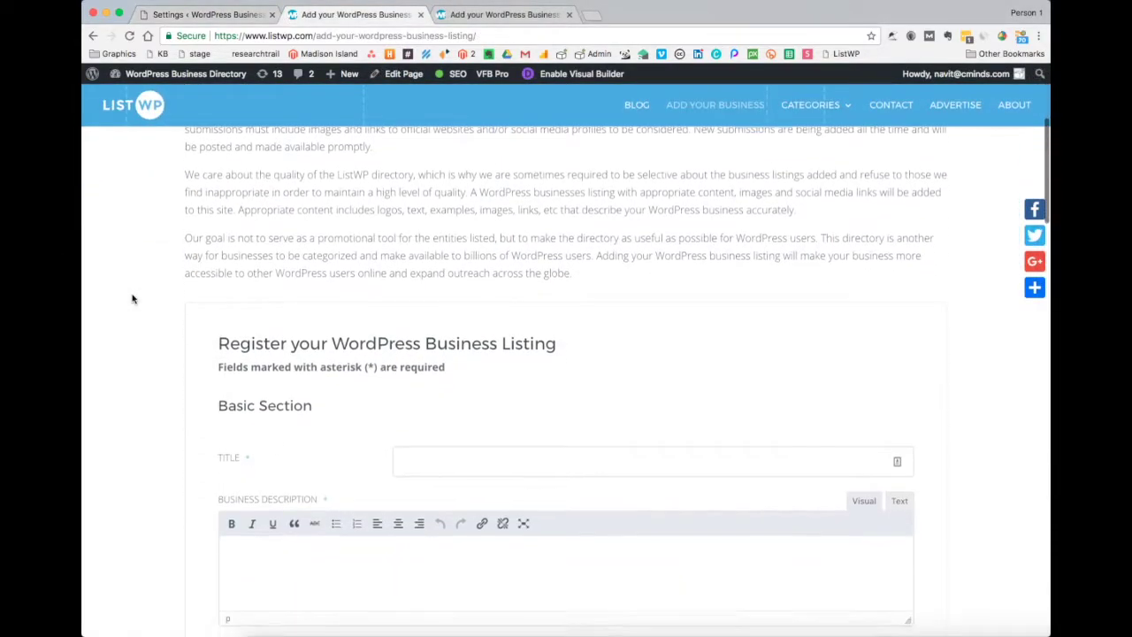
{"action": "scroll", "coordinate": [132, 298], "scroll_direction": "down", "scroll_amount": 6}
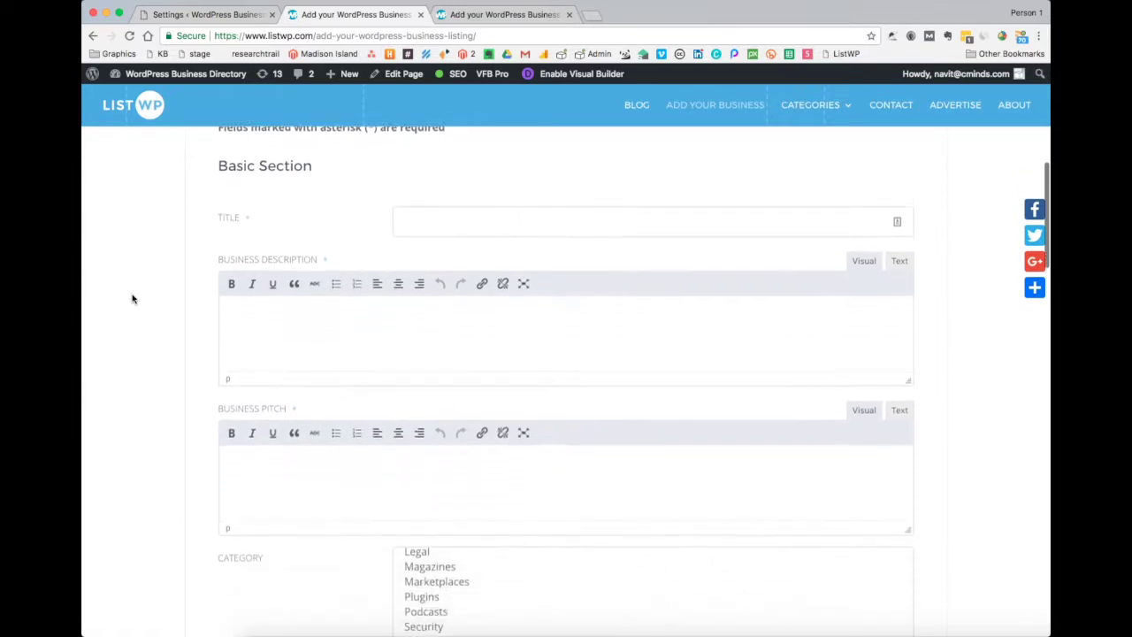
{"action": "scroll", "coordinate": [133, 299], "scroll_direction": "down", "scroll_amount": 4}
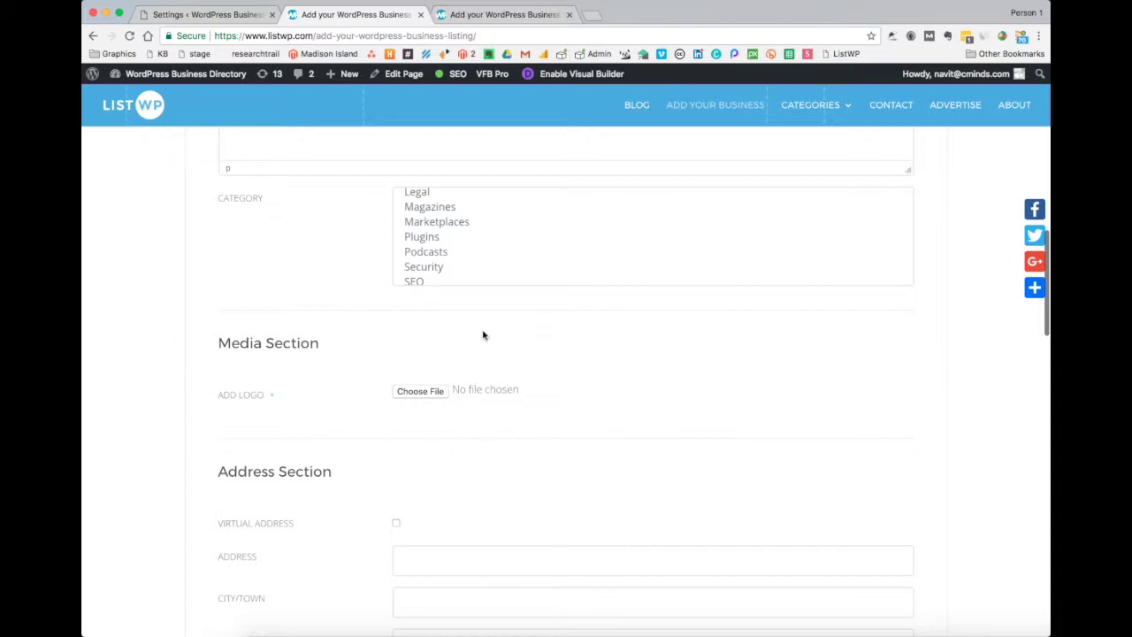
{"action": "left_click", "coordinate": [476, 15]}
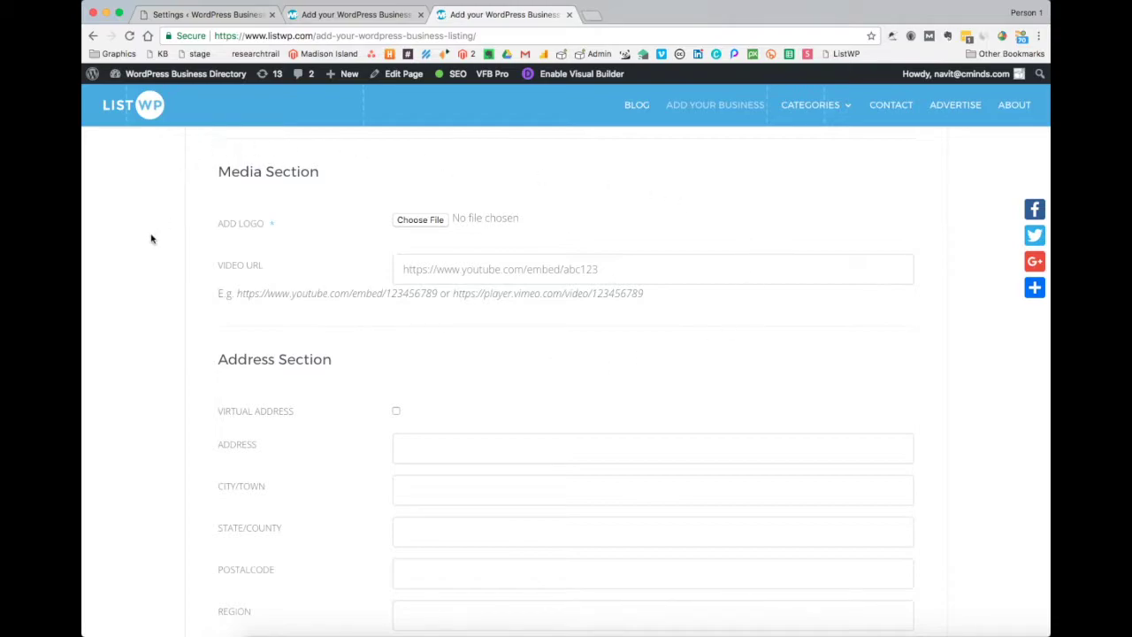
{"action": "scroll", "coordinate": [177, 306], "scroll_direction": "up", "scroll_amount": 3}
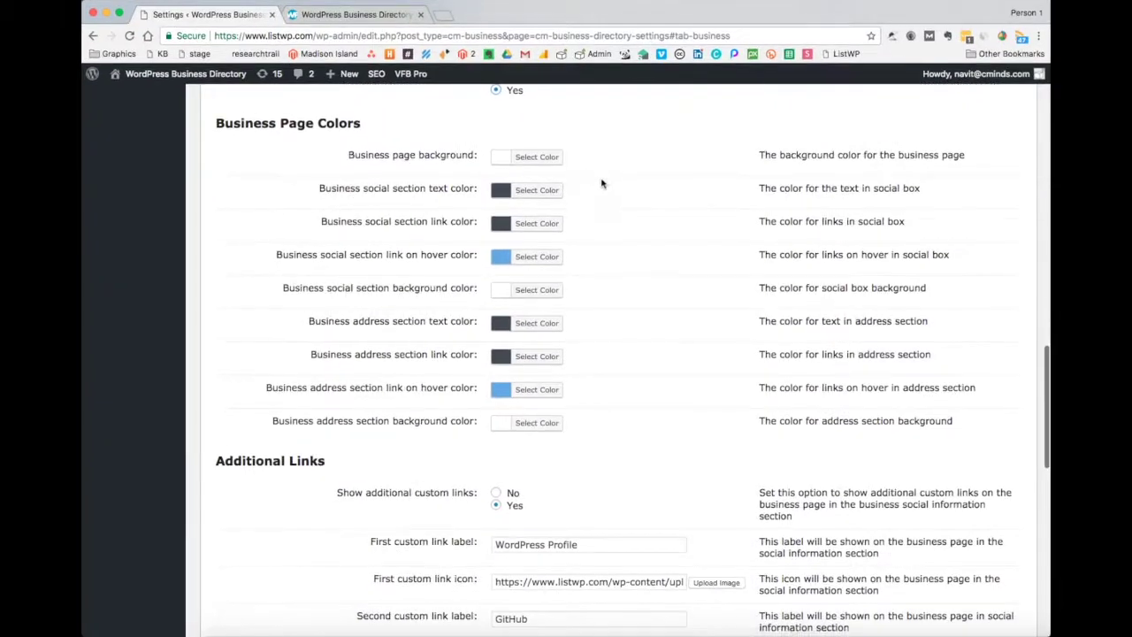
Make the business page background color orange
{"action": "left_click", "coordinate": [503, 161]}
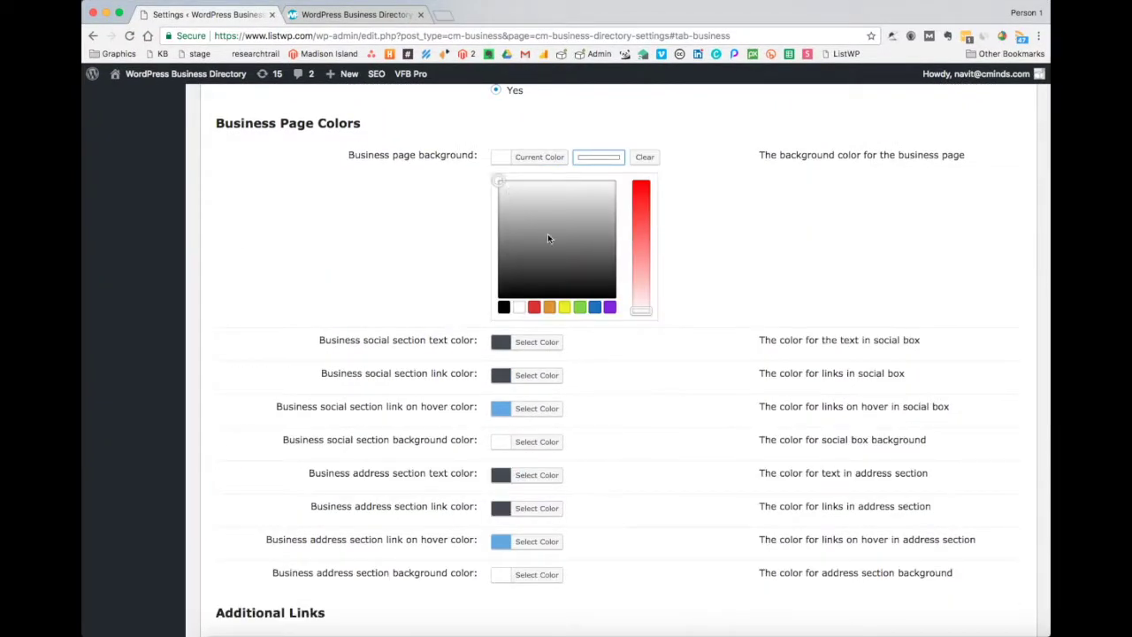
{"action": "left_click", "coordinate": [544, 196]}
{"action": "left_click", "coordinate": [517, 203]}
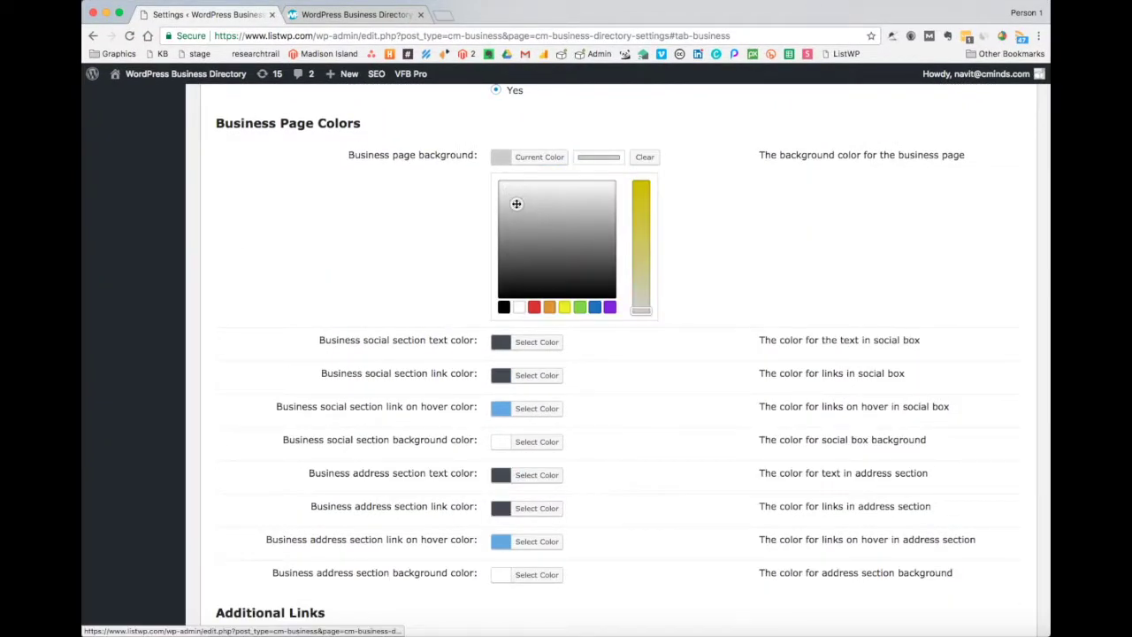
{"action": "left_click_drag", "start_coordinate": [641, 308], "coordinate": [639, 189]}
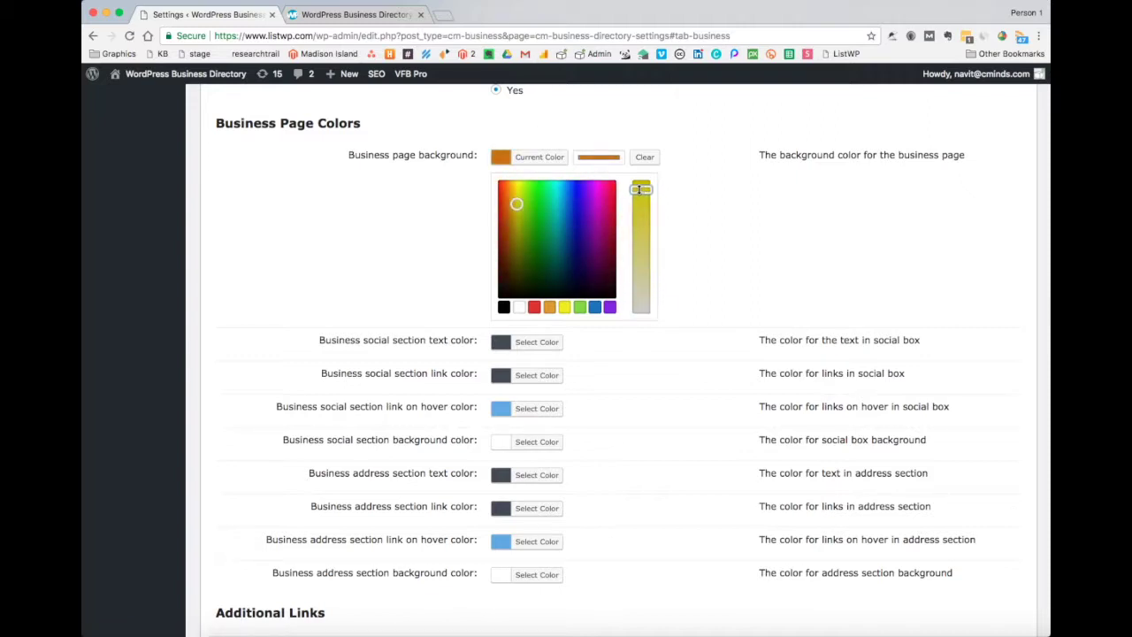
{"action": "left_click", "coordinate": [716, 191]}
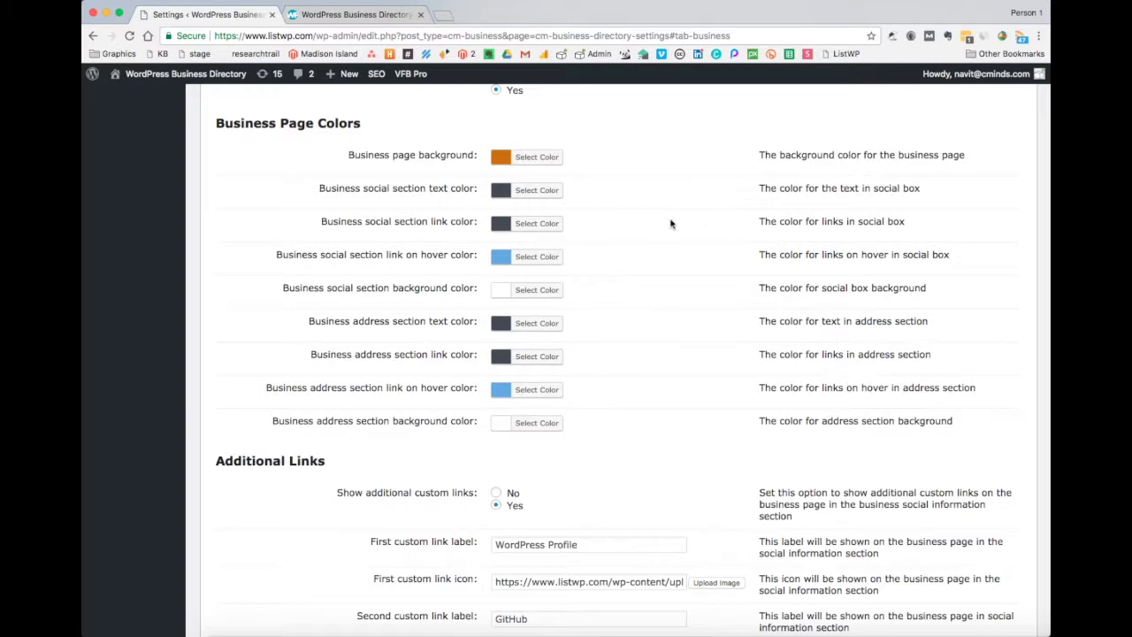
Set the social section link hover color to dark blue
{"action": "left_click", "coordinate": [506, 257]}
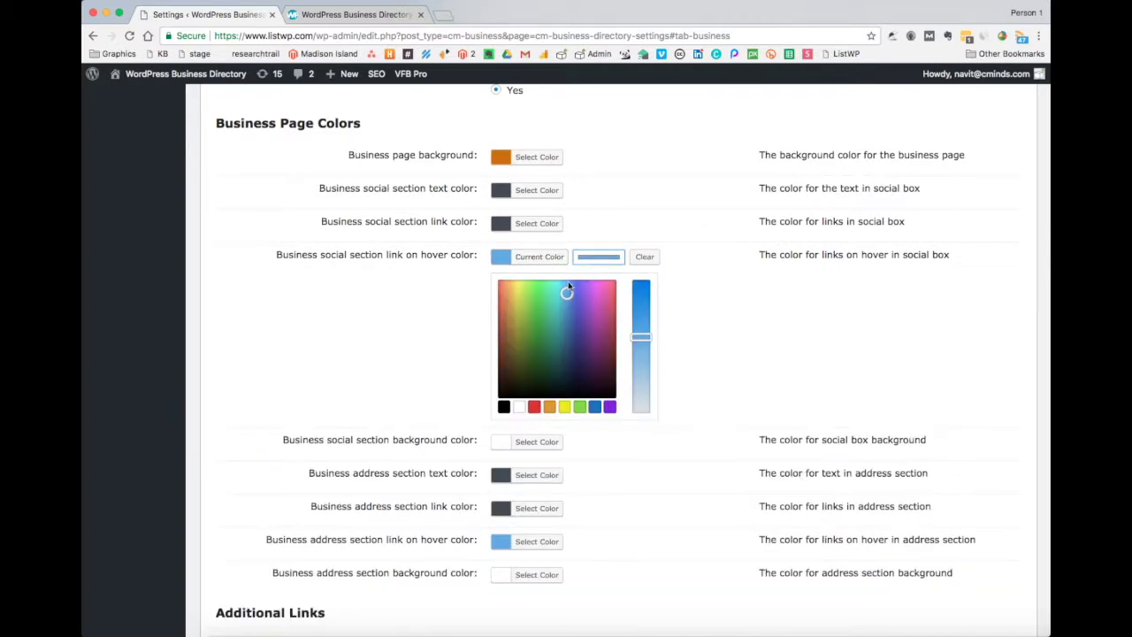
{"action": "left_click", "coordinate": [567, 343]}
{"action": "left_click", "coordinate": [715, 319]}
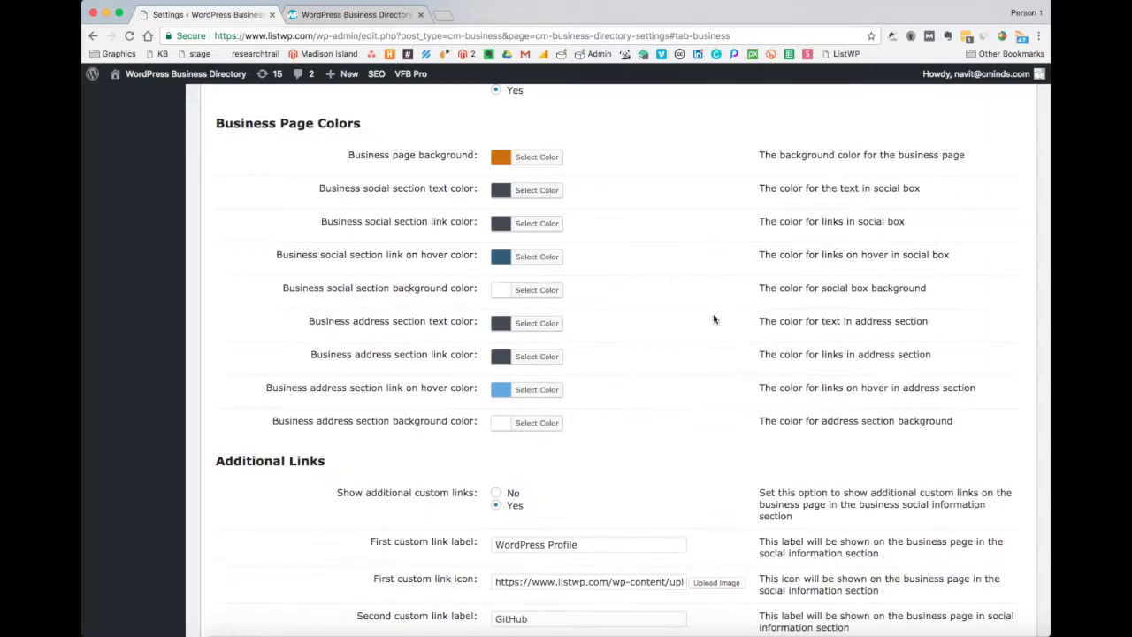
Set the address section link hover color to periwinkle
{"action": "scroll", "coordinate": [669, 365], "scroll_direction": "down", "scroll_amount": 3}
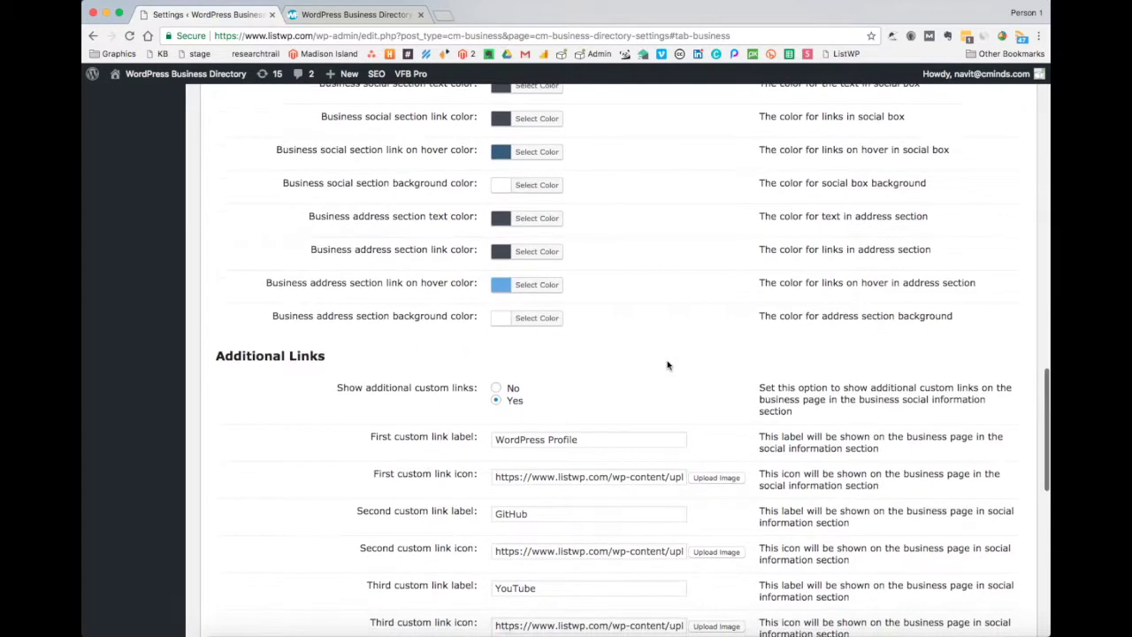
{"action": "left_click", "coordinate": [531, 286]}
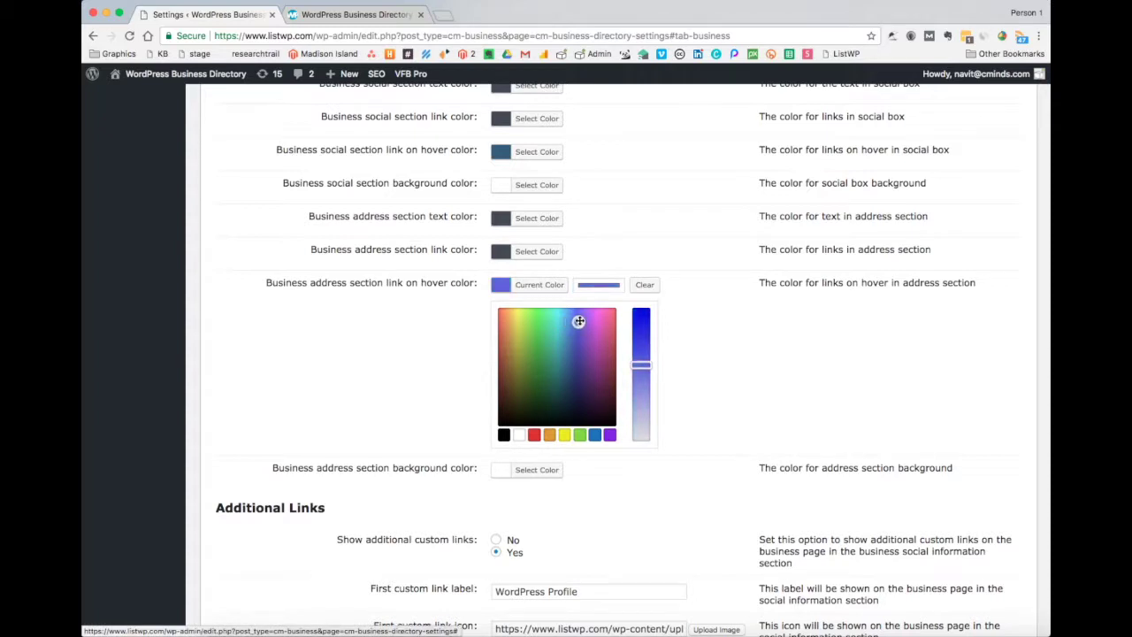
{"action": "left_click_drag", "start_coordinate": [574, 318], "coordinate": [573, 326]}
{"action": "left_click", "coordinate": [622, 241]}
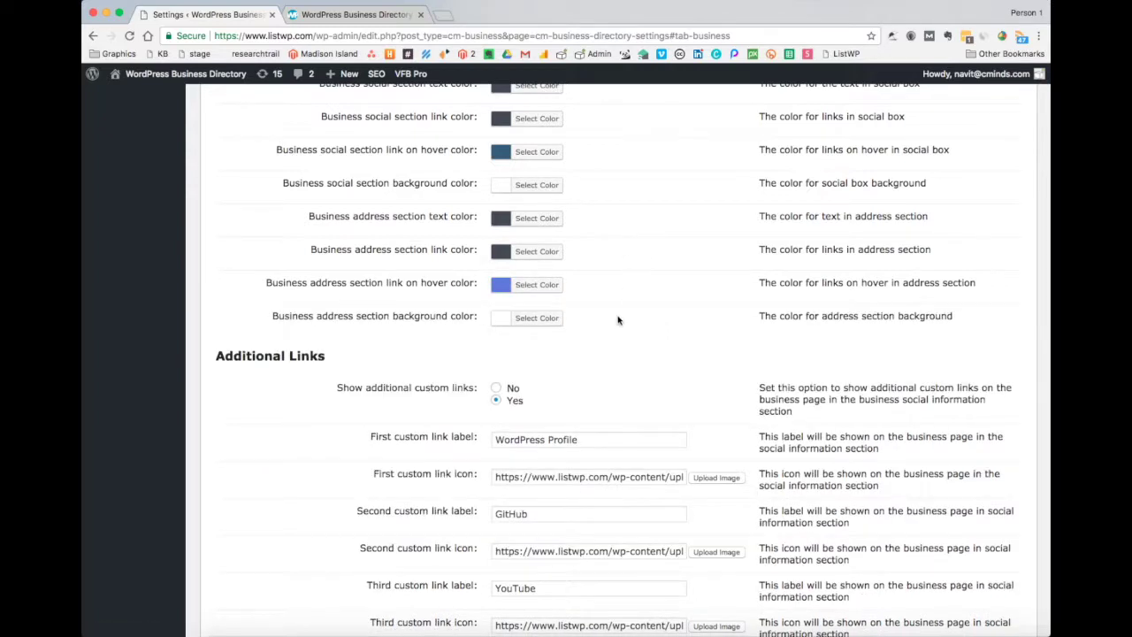
{"action": "scroll", "coordinate": [618, 320], "scroll_direction": "down", "scroll_amount": 5}
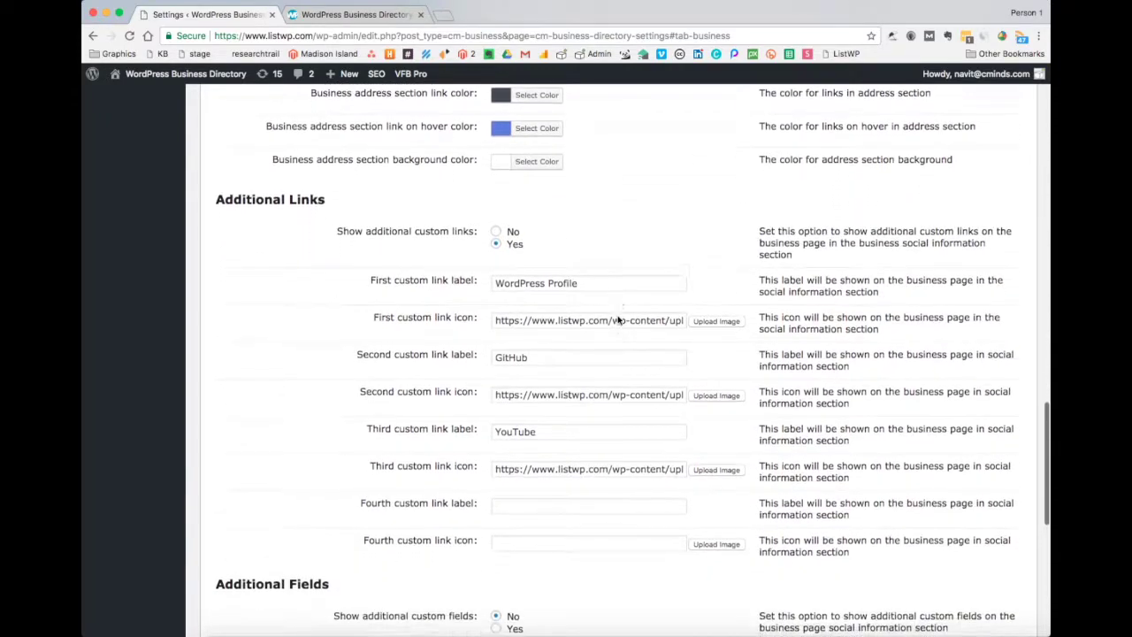
{"action": "scroll", "coordinate": [619, 320], "scroll_direction": "down", "scroll_amount": 2}
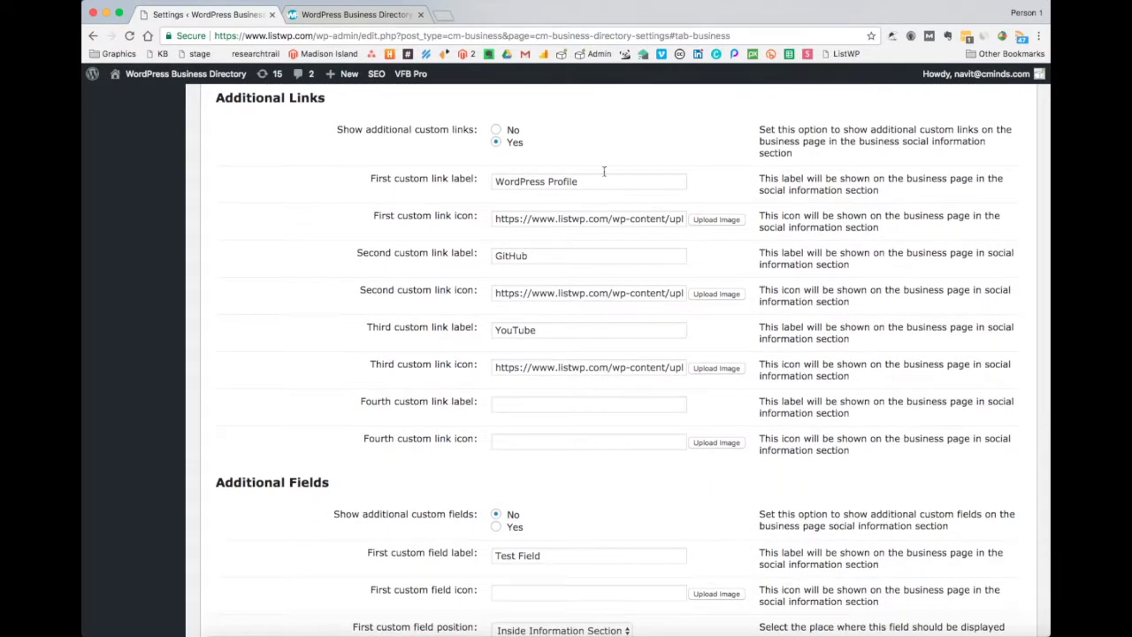
{"action": "left_click", "coordinate": [496, 130]}
{"action": "left_click_drag", "start_coordinate": [491, 219], "coordinate": [726, 221]}
{"action": "left_click", "coordinate": [724, 220]}
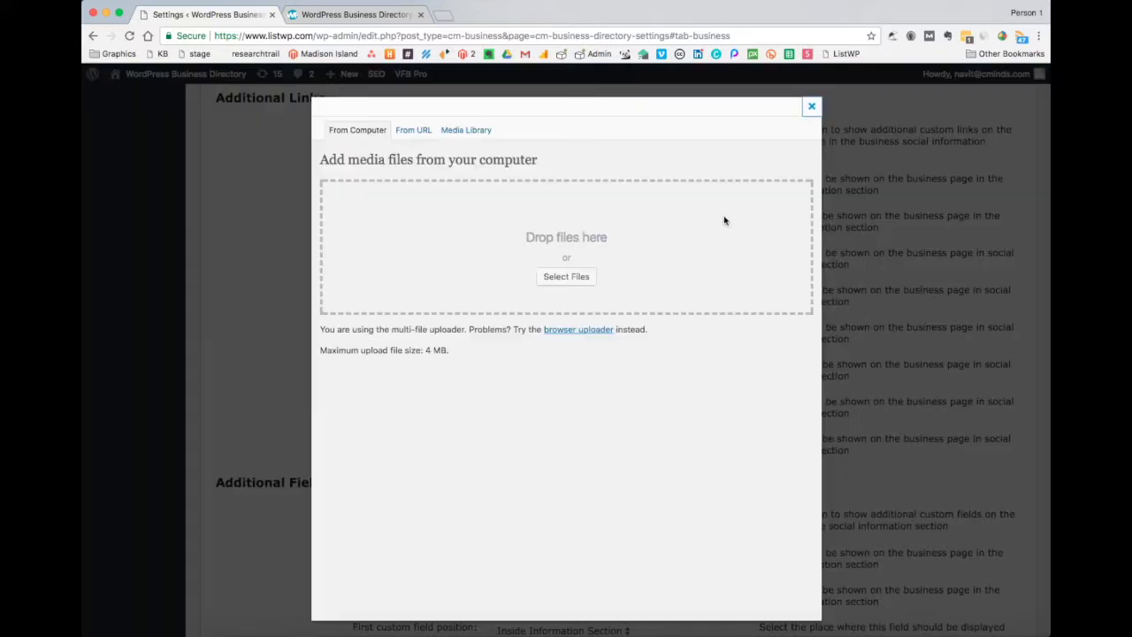
{"action": "left_click", "coordinate": [573, 278]}
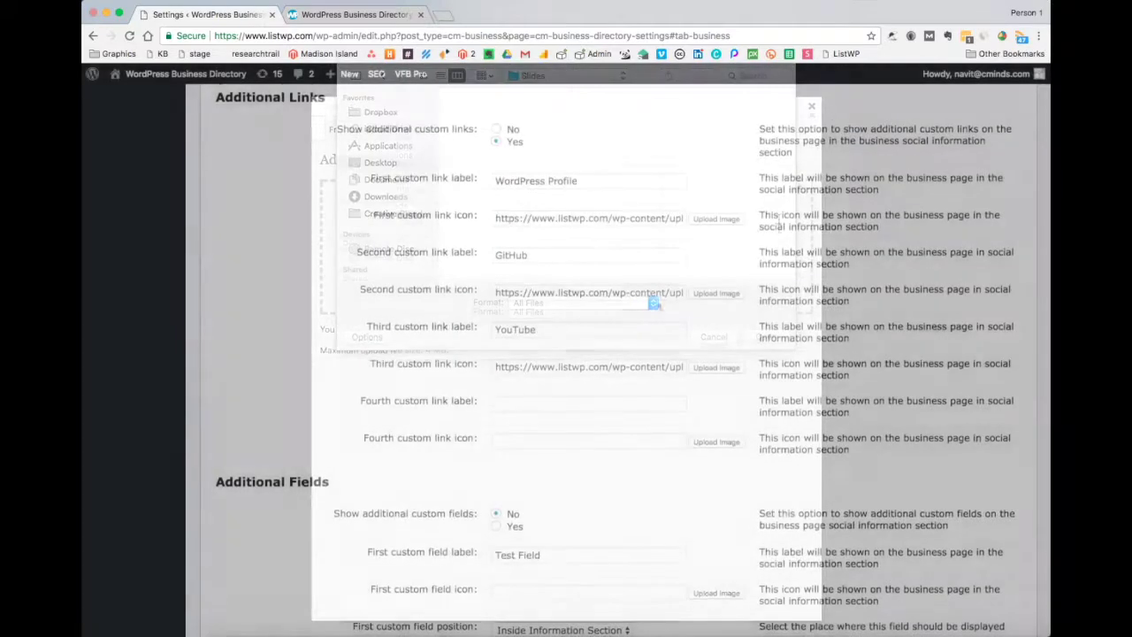
{"action": "scroll", "coordinate": [777, 219], "scroll_direction": "down", "scroll_amount": 5}
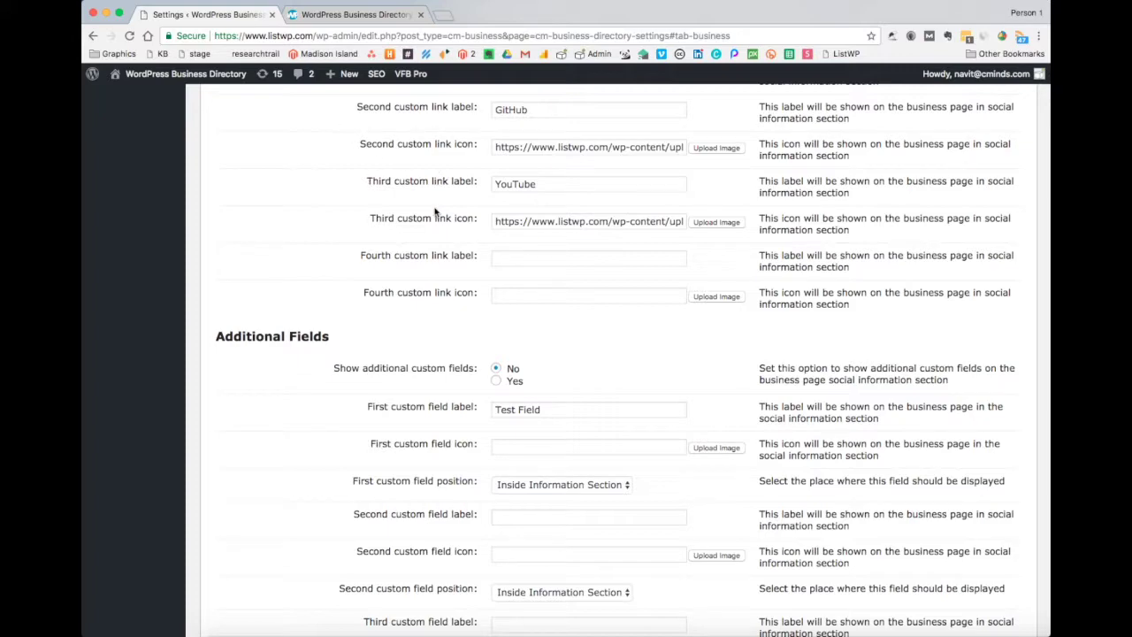
{"action": "scroll", "coordinate": [435, 210], "scroll_direction": "down", "scroll_amount": 5}
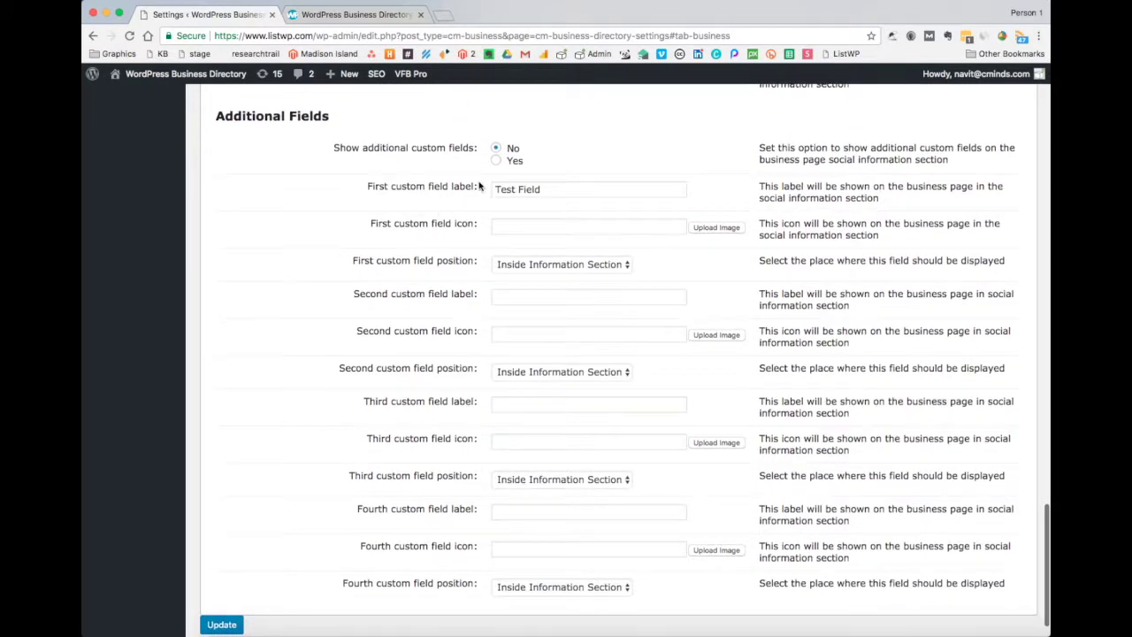
Label the first custom field Company Age and the second Industry, reviewing their Position settings
{"action": "left_click", "coordinate": [496, 161]}
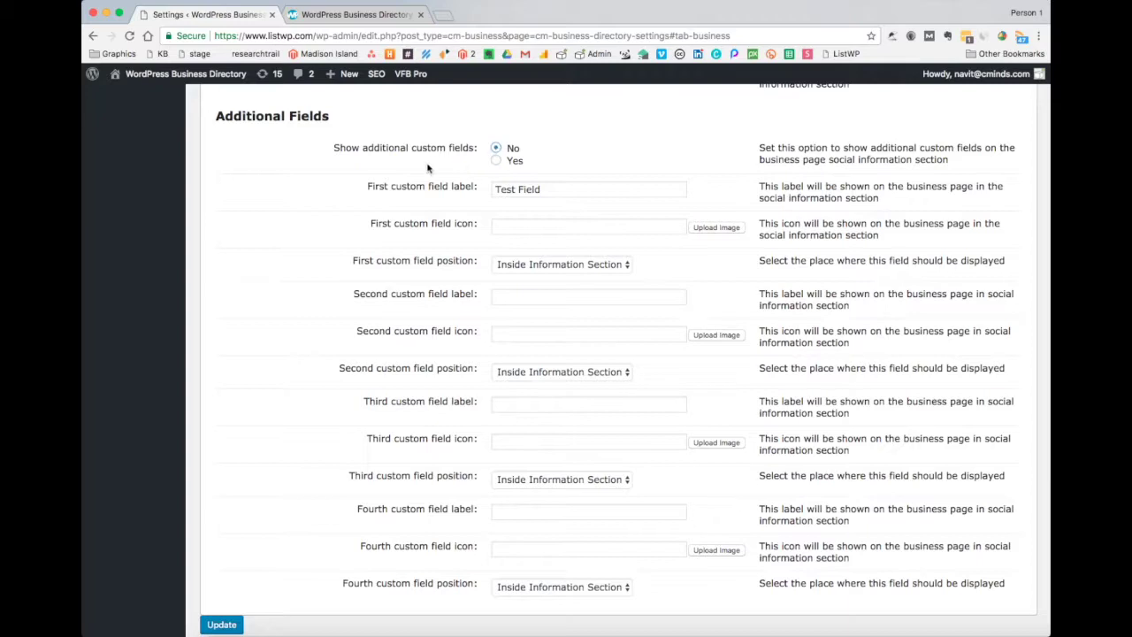
{"action": "scroll", "coordinate": [273, 318], "scroll_direction": "down", "scroll_amount": 1}
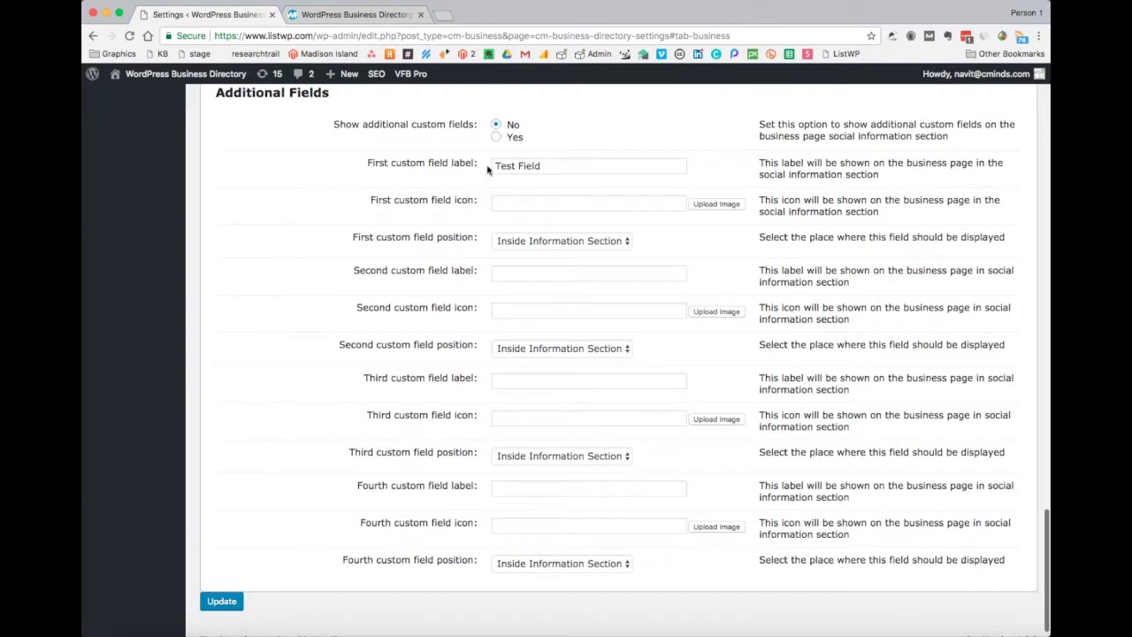
{"action": "triple_click", "coordinate": [547, 165]}
{"action": "type", "text": "Company Age"}
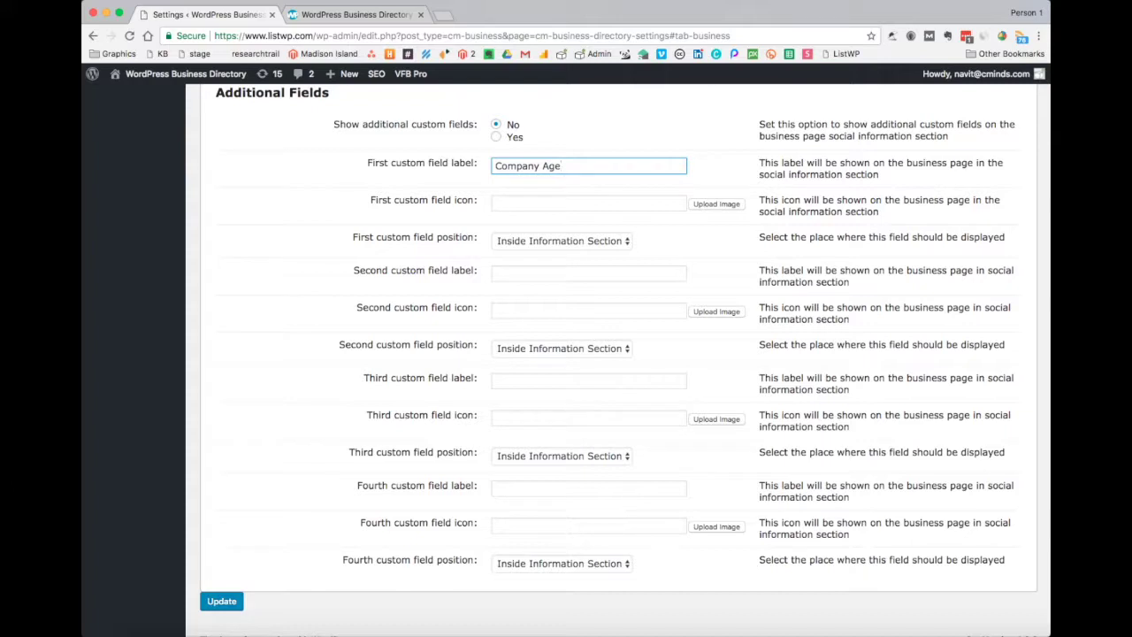
{"action": "left_click", "coordinate": [588, 273]}
{"action": "type", "text": "Industr"}
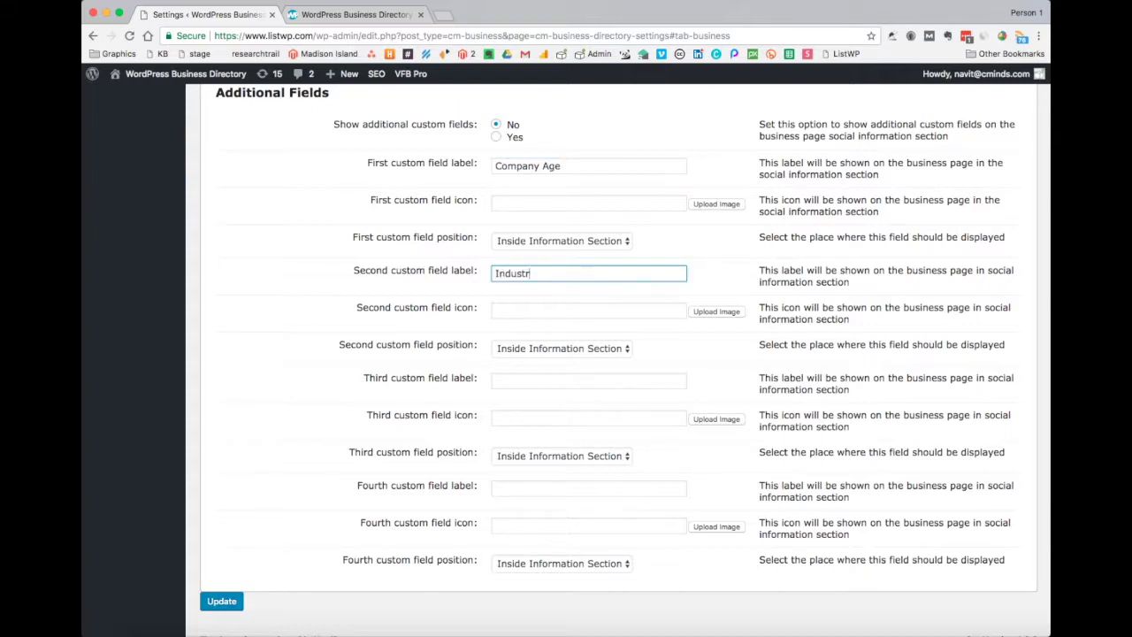
{"action": "left_click", "coordinate": [573, 248]}
{"action": "left_click", "coordinate": [570, 242]}
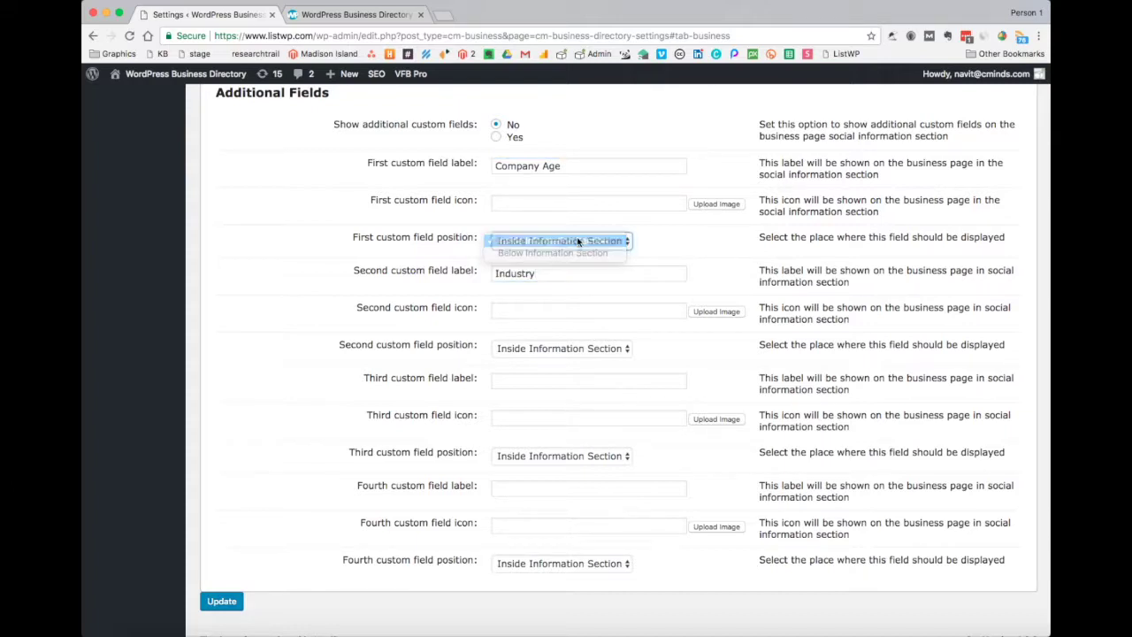
{"action": "left_click", "coordinate": [598, 349]}
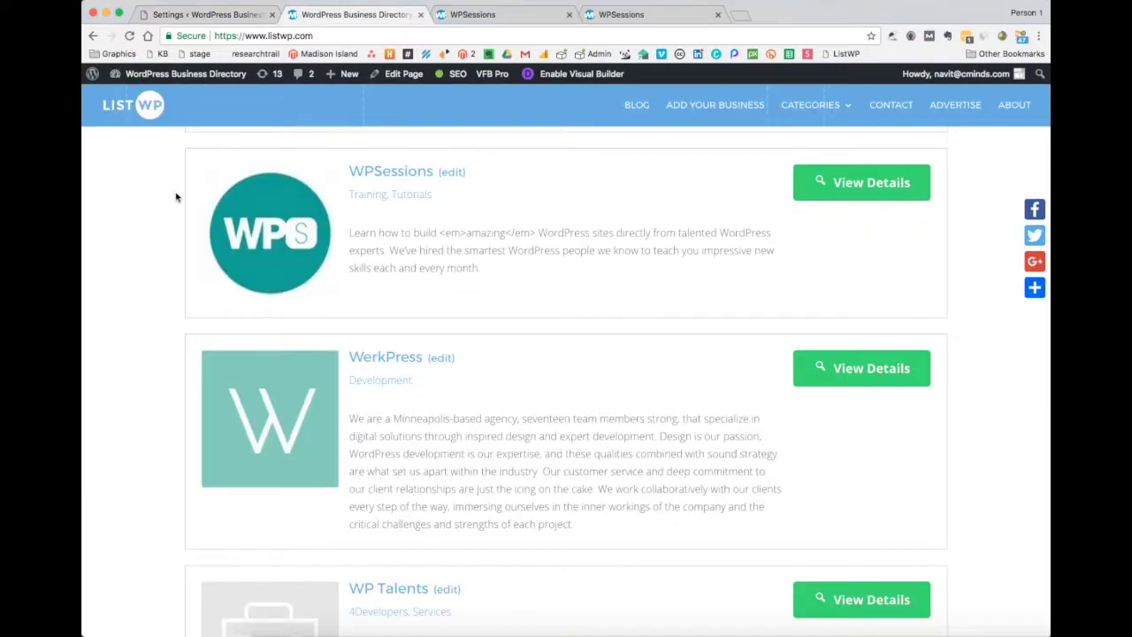
Open the WPSessions business page and review its Year founded 2013 details and related businesses
{"action": "left_click", "coordinate": [366, 172]}
{"action": "scroll", "coordinate": [373, 172], "scroll_direction": "down", "scroll_amount": 1}
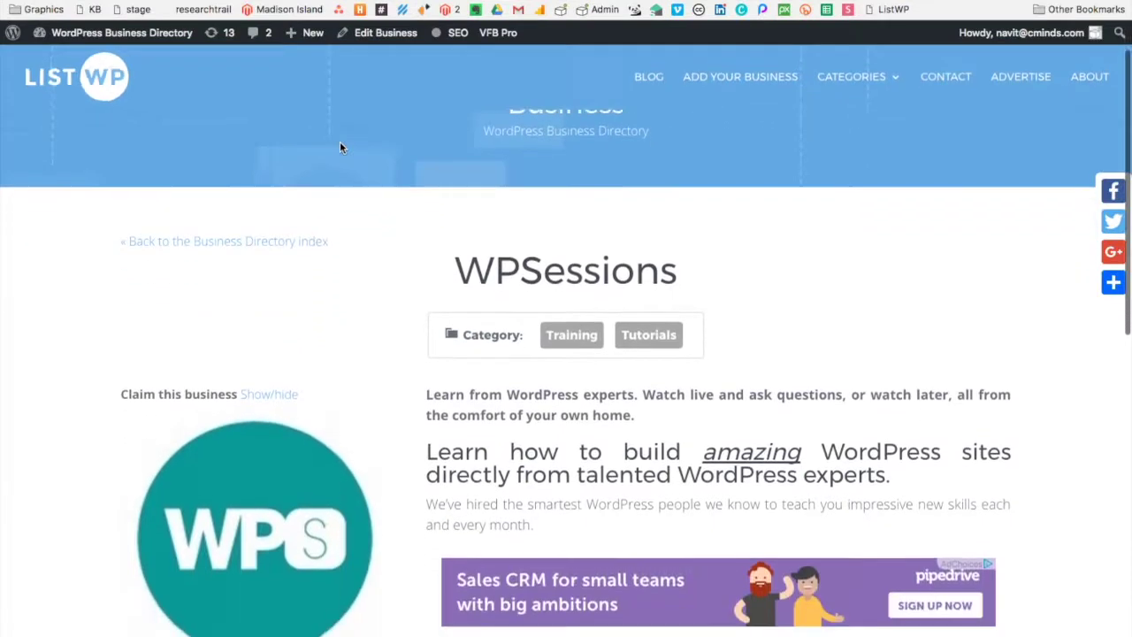
{"action": "scroll", "coordinate": [340, 148], "scroll_direction": "down", "scroll_amount": 5}
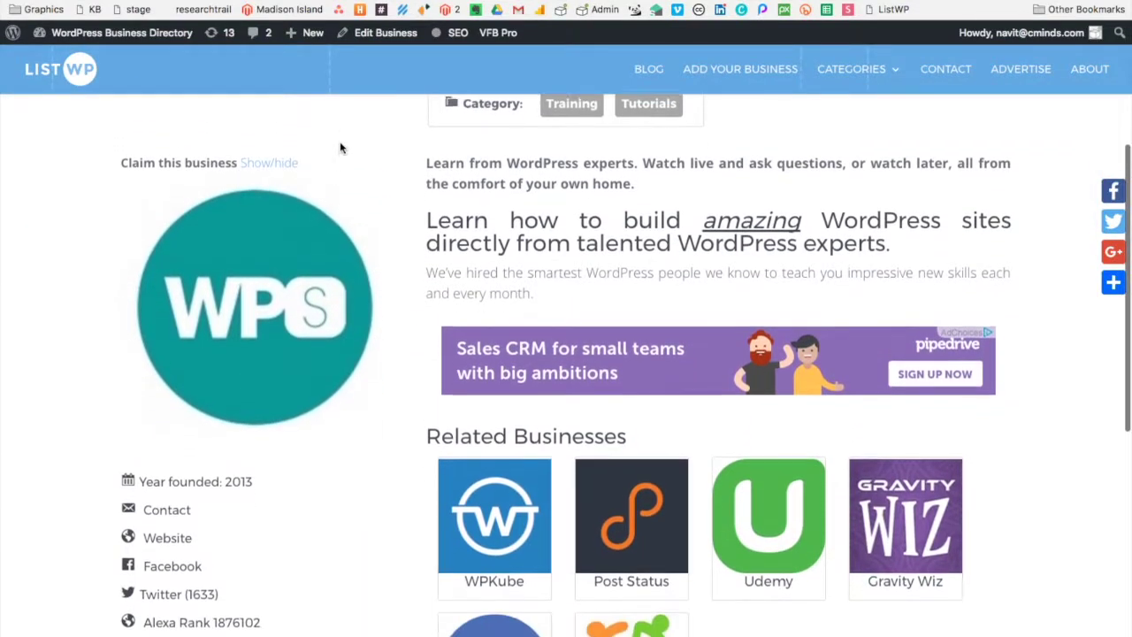
{"action": "scroll", "coordinate": [340, 147], "scroll_direction": "down", "scroll_amount": 6}
{"action": "scroll", "coordinate": [340, 148], "scroll_direction": "down", "scroll_amount": 4}
{"action": "scroll", "coordinate": [340, 148], "scroll_direction": "up", "scroll_amount": 9}
{"action": "scroll", "coordinate": [341, 148], "scroll_direction": "up", "scroll_amount": 2}
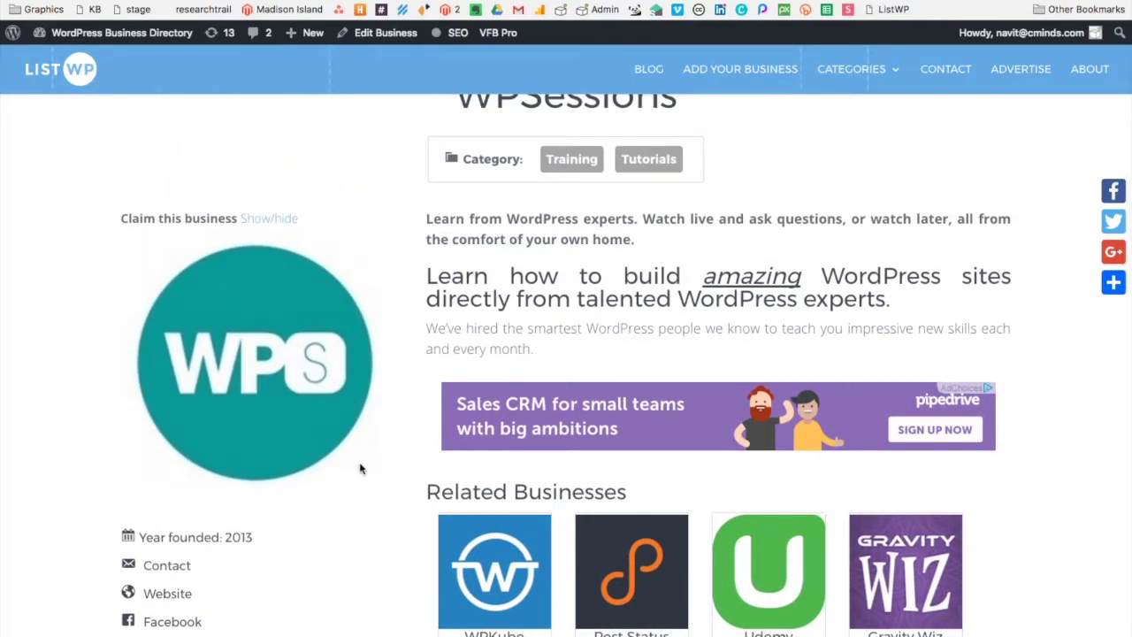